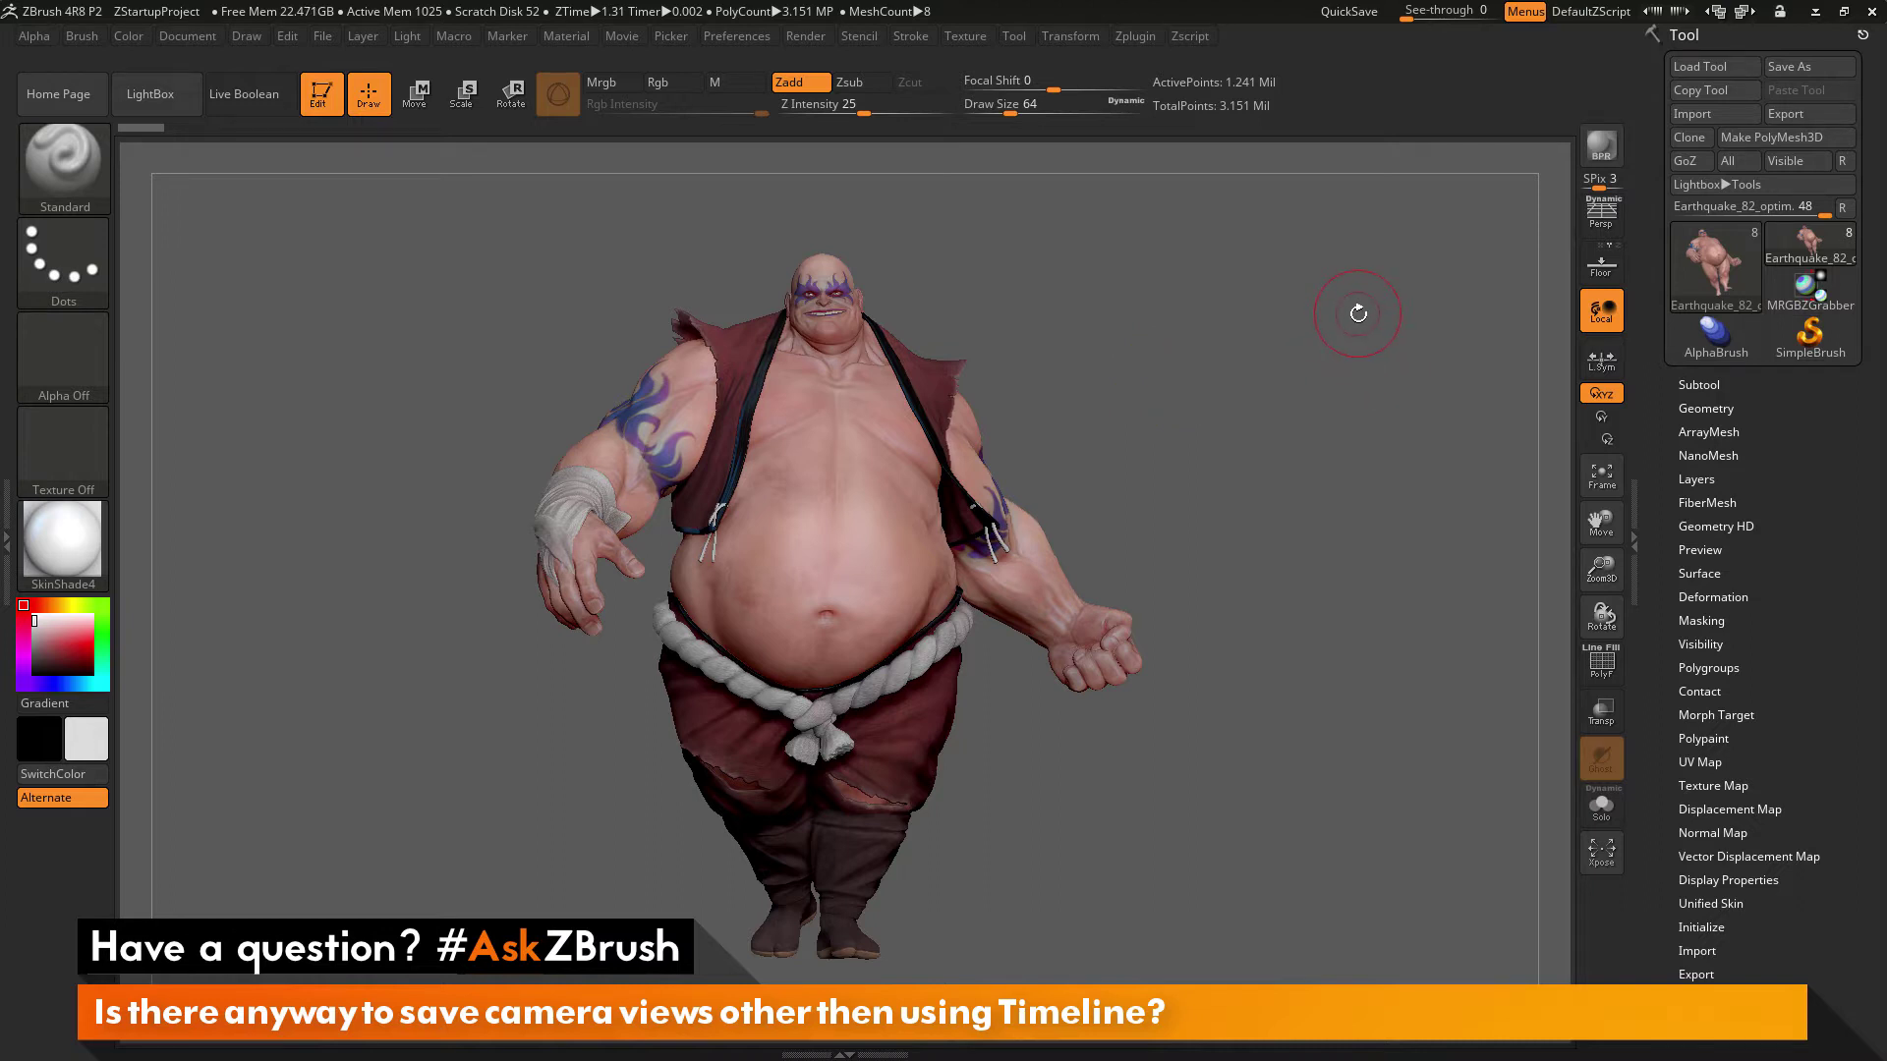
Step: Dock the Document palette beside the canvas and expand its ZAppLink Properties section
drag(1348, 417, 954, 414)
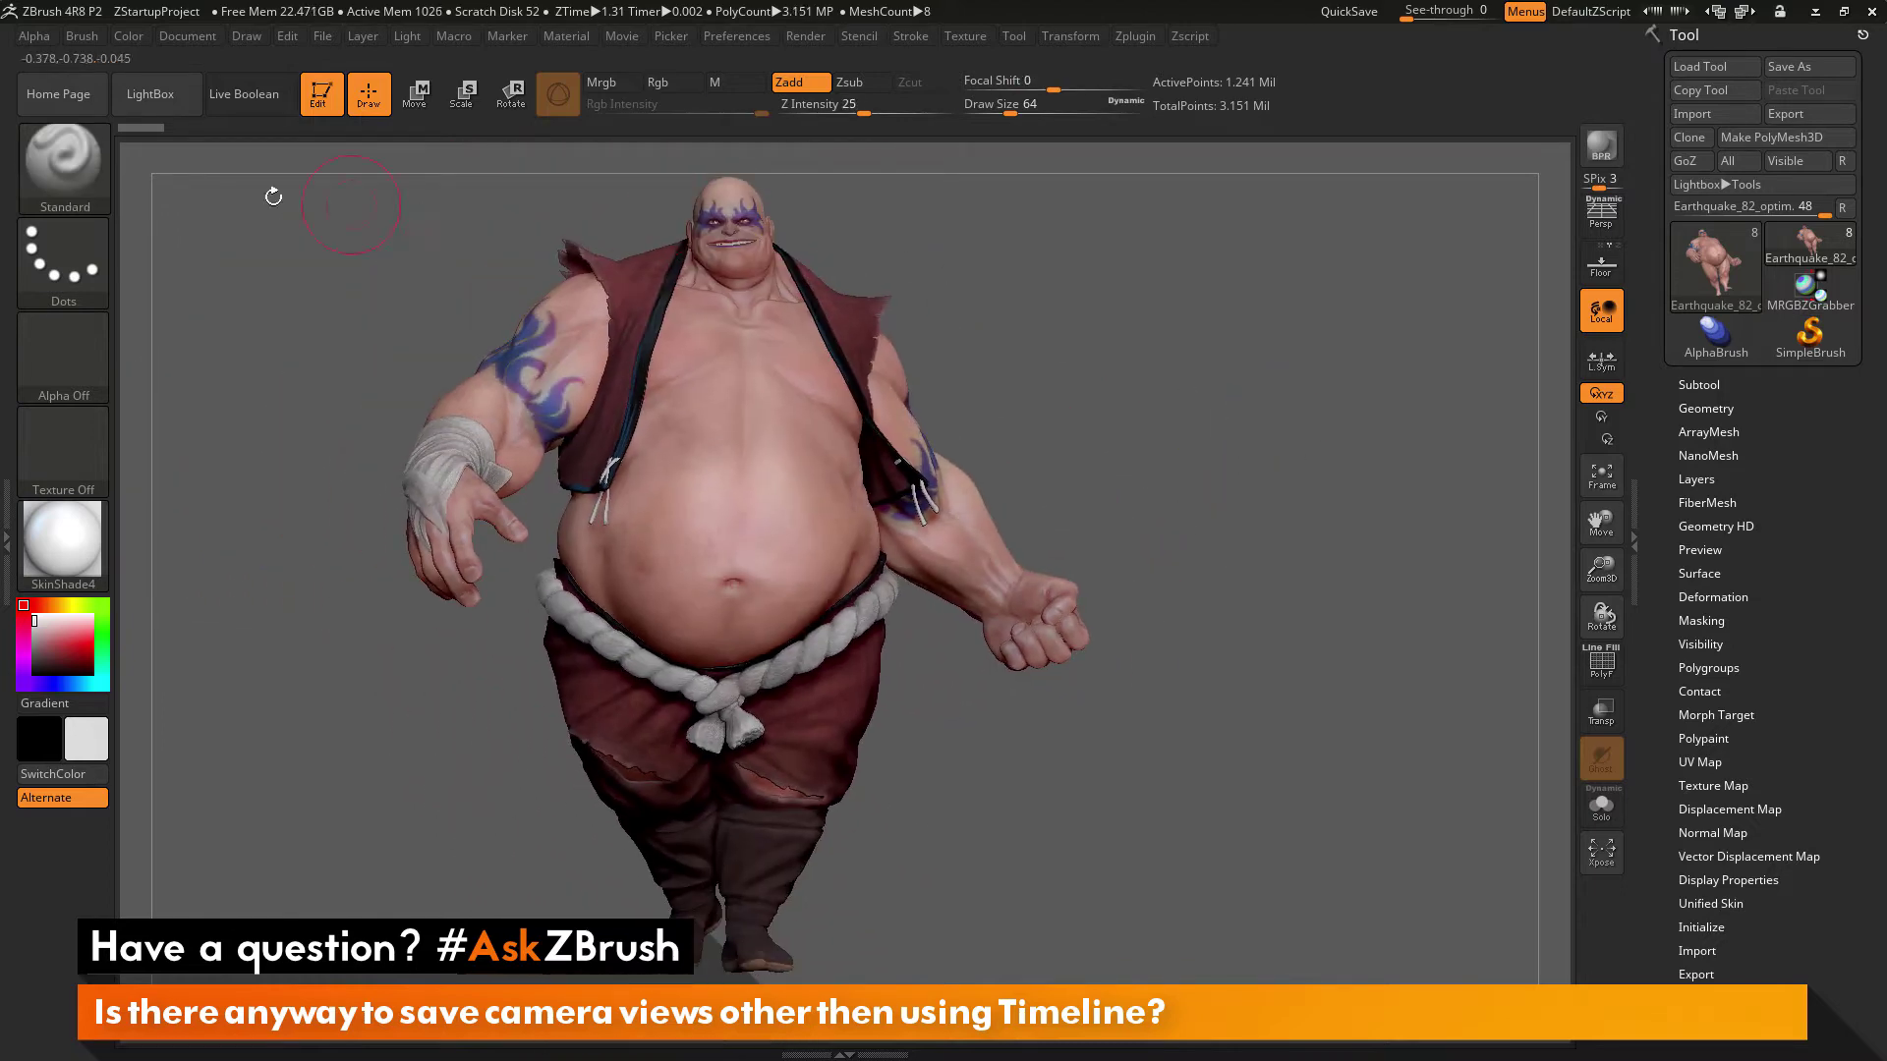
alt+drag(1194, 357, 1277, 378)
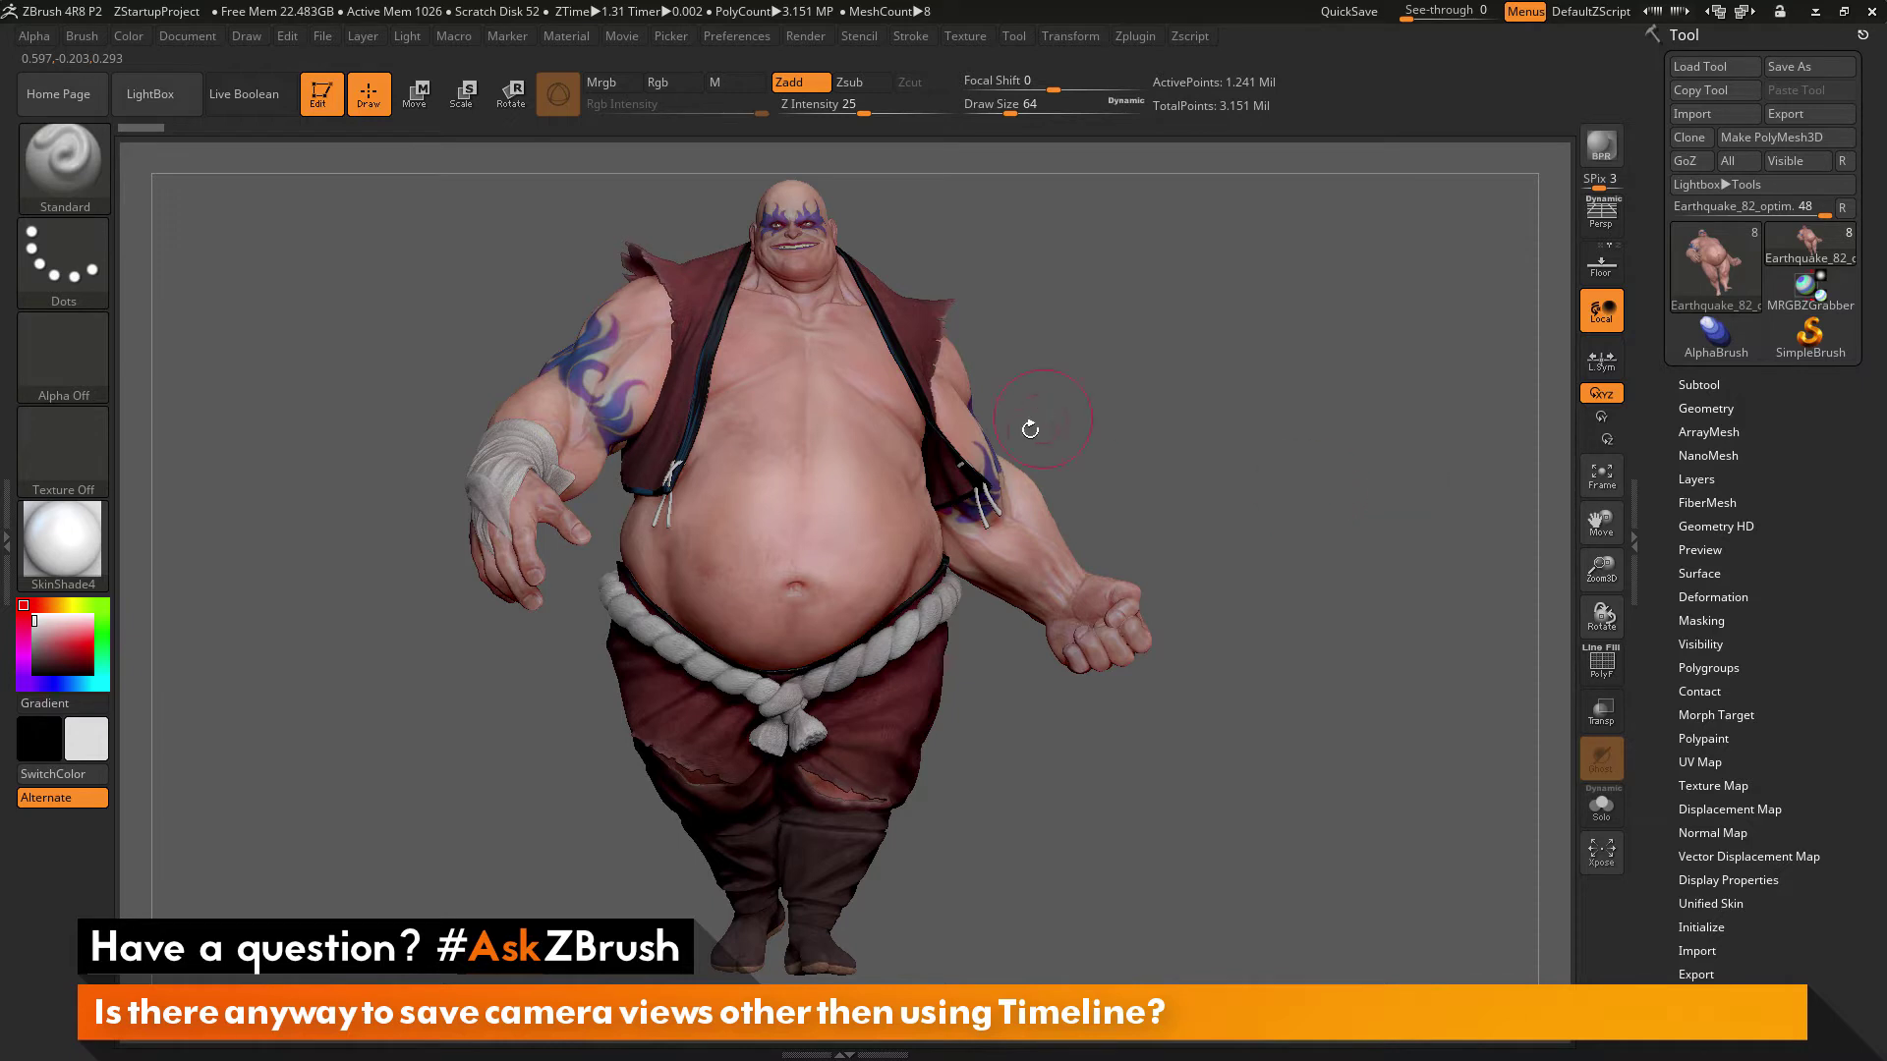
click(192, 39)
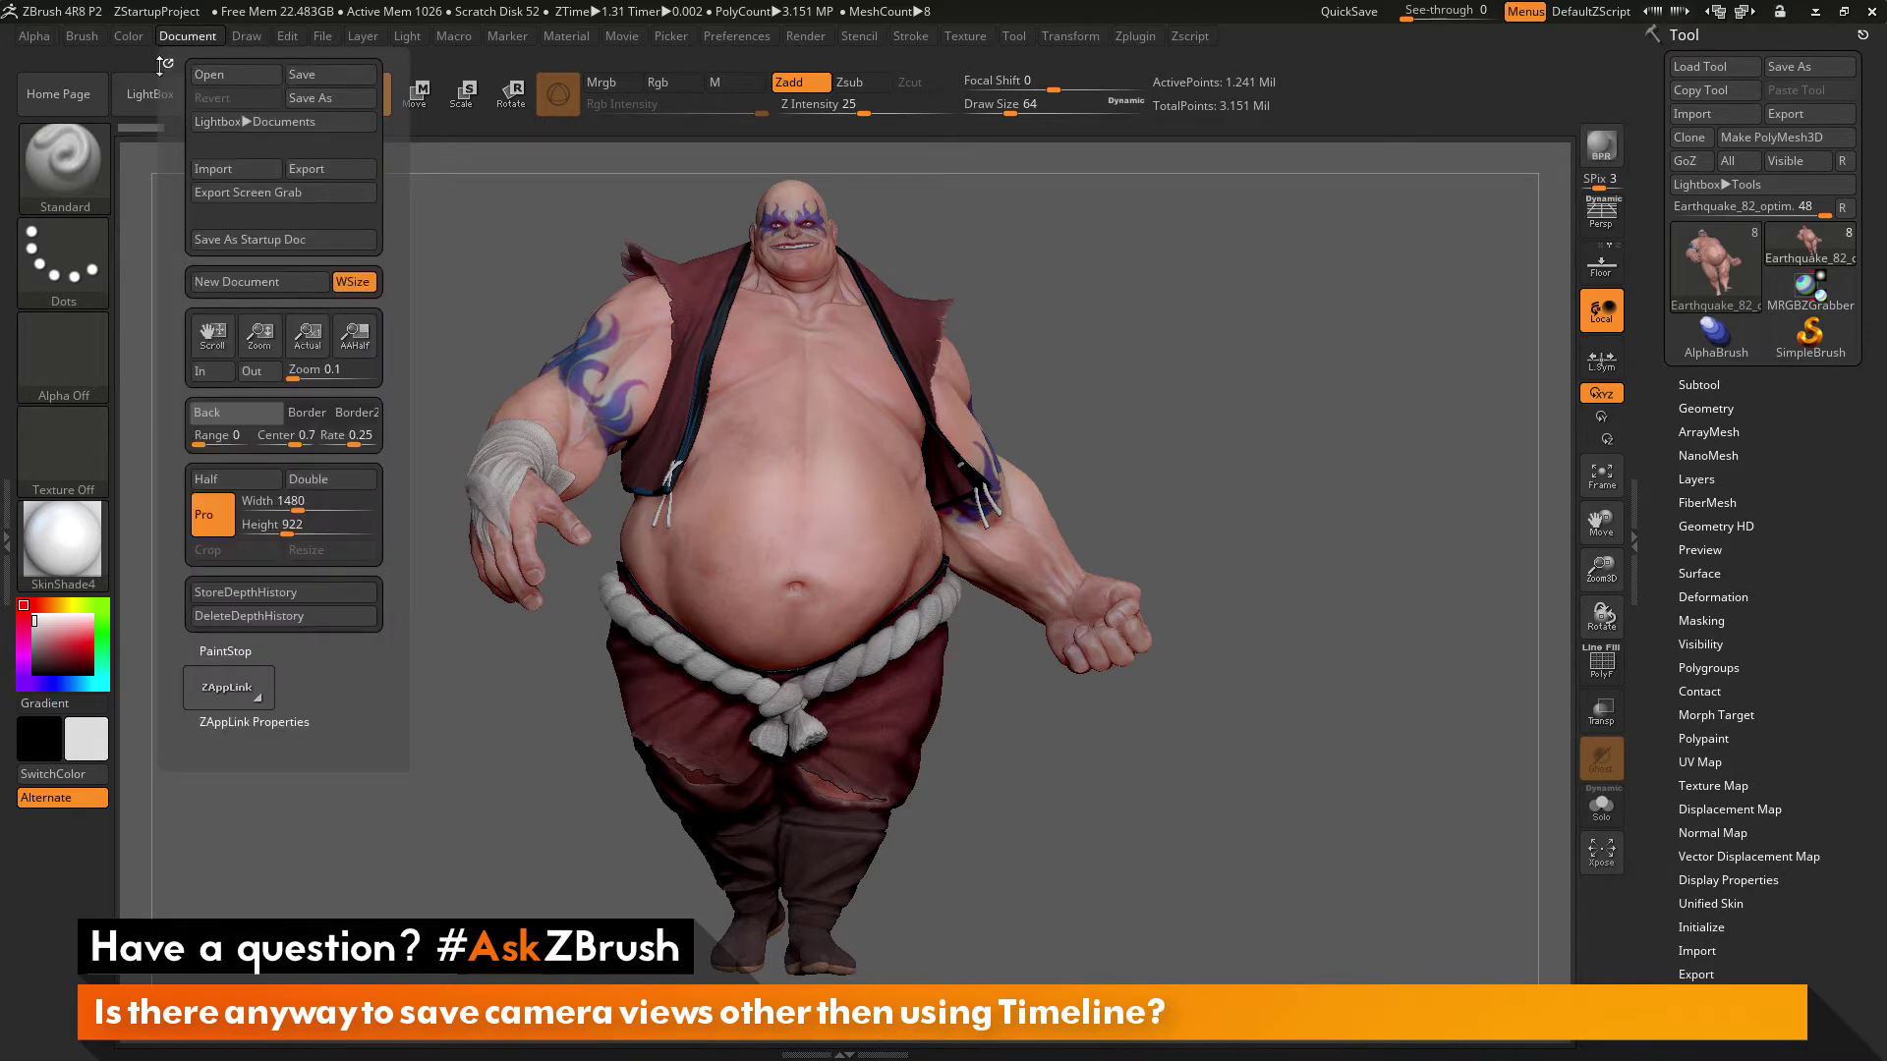
click(171, 63)
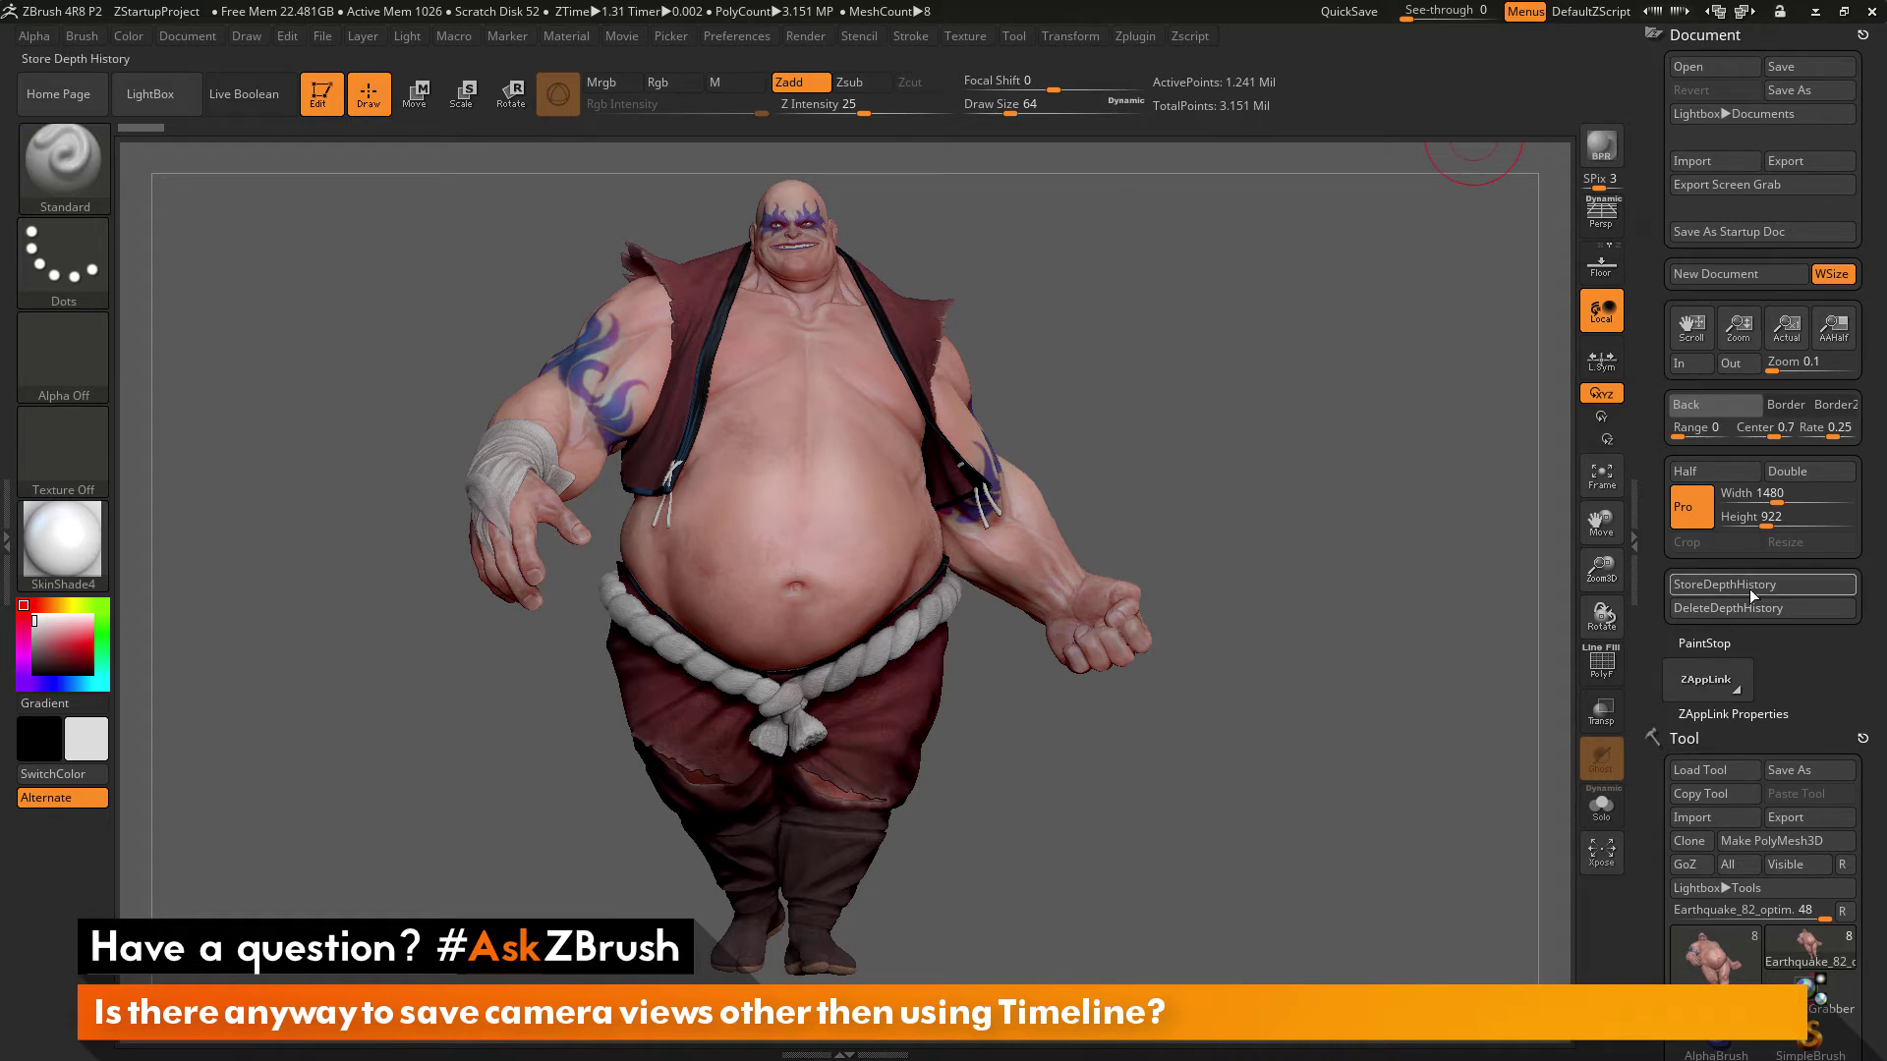
click(1722, 714)
drag(1639, 663, 1644, 533)
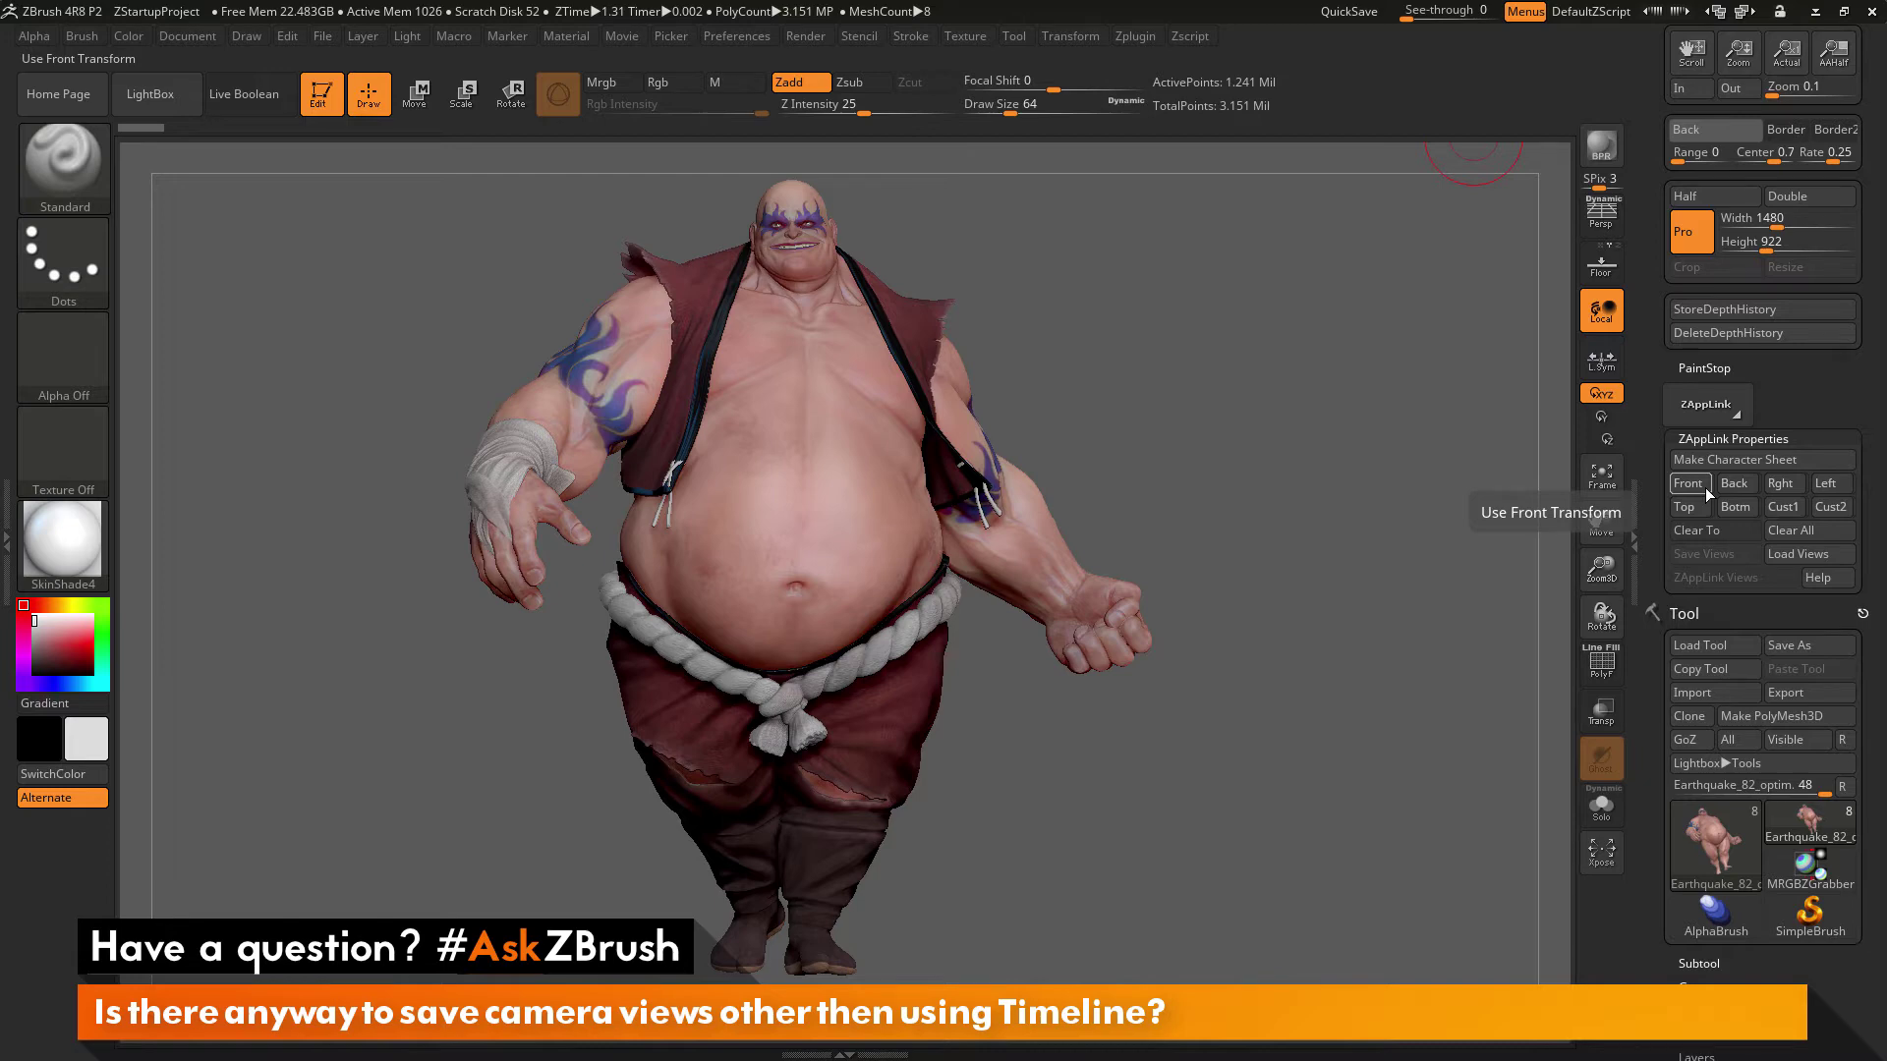
Step: Store a full-body front view of the character as the Front view and check it against the Back view
drag(1314, 438, 1313, 483)
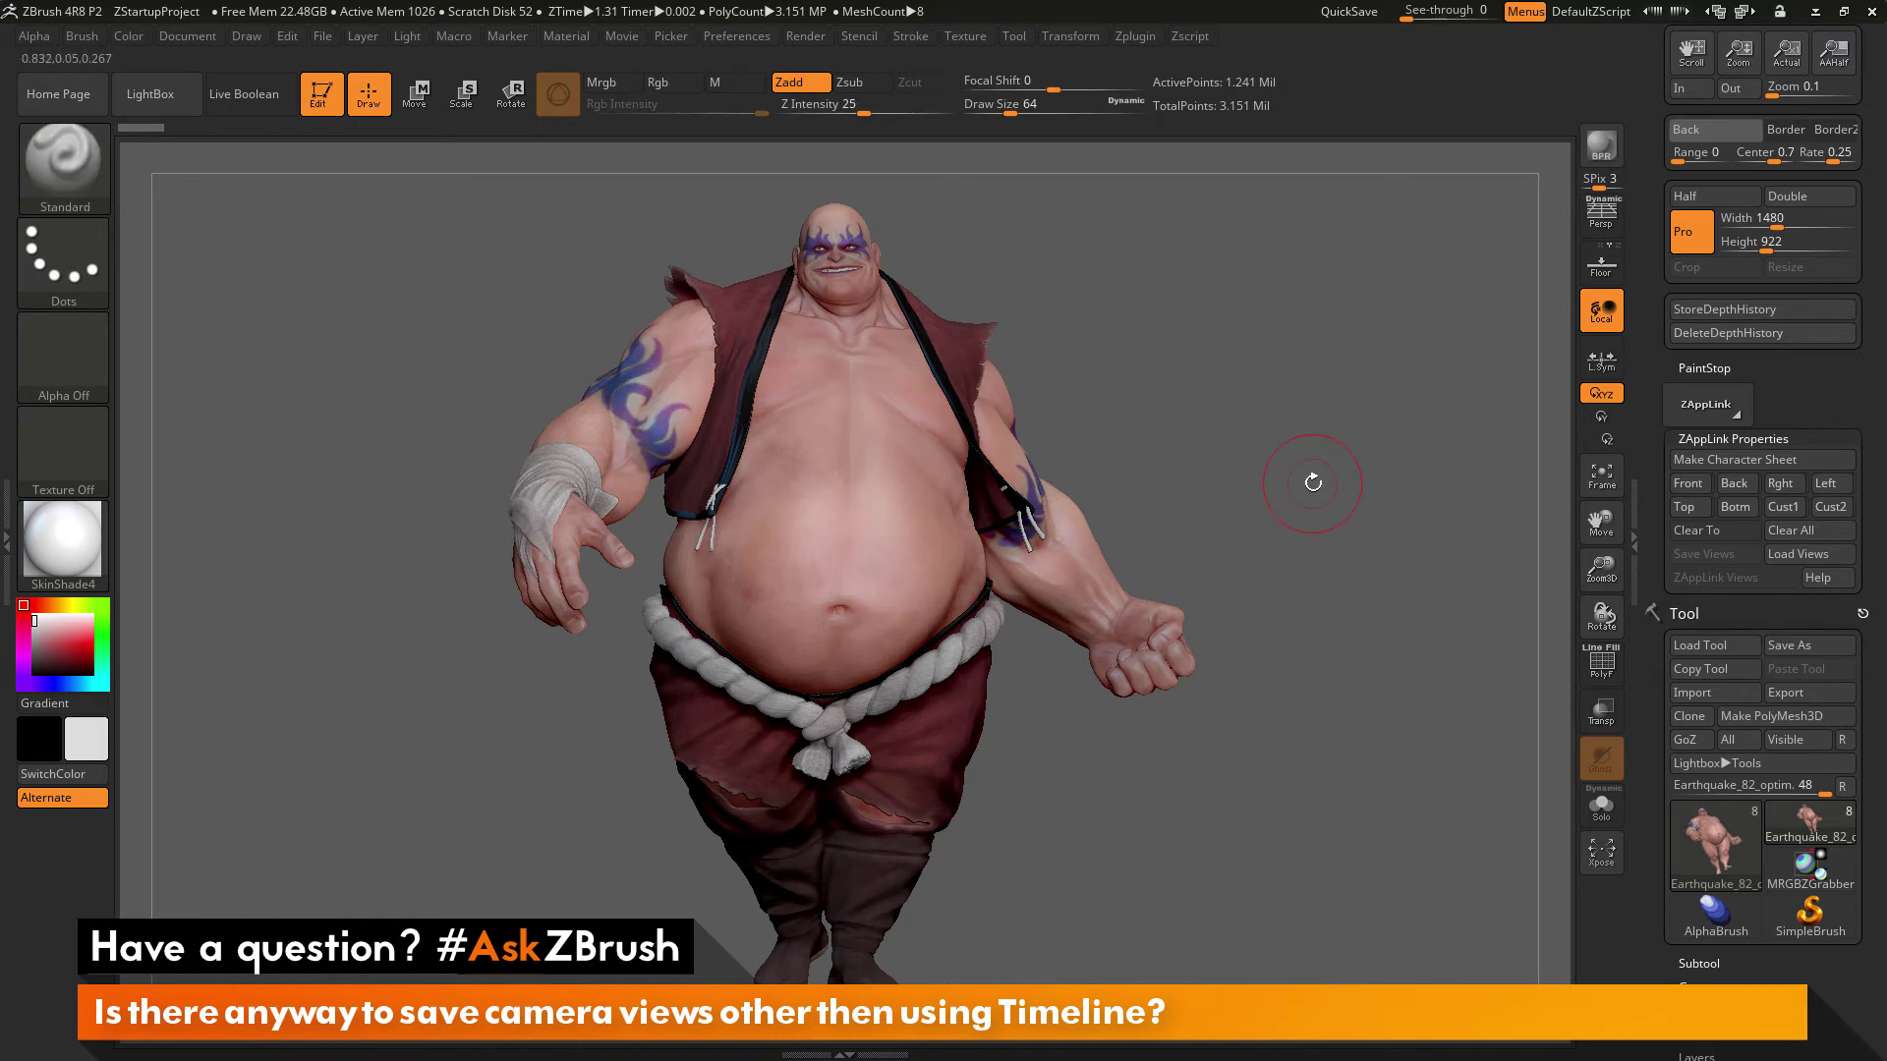
click(1692, 483)
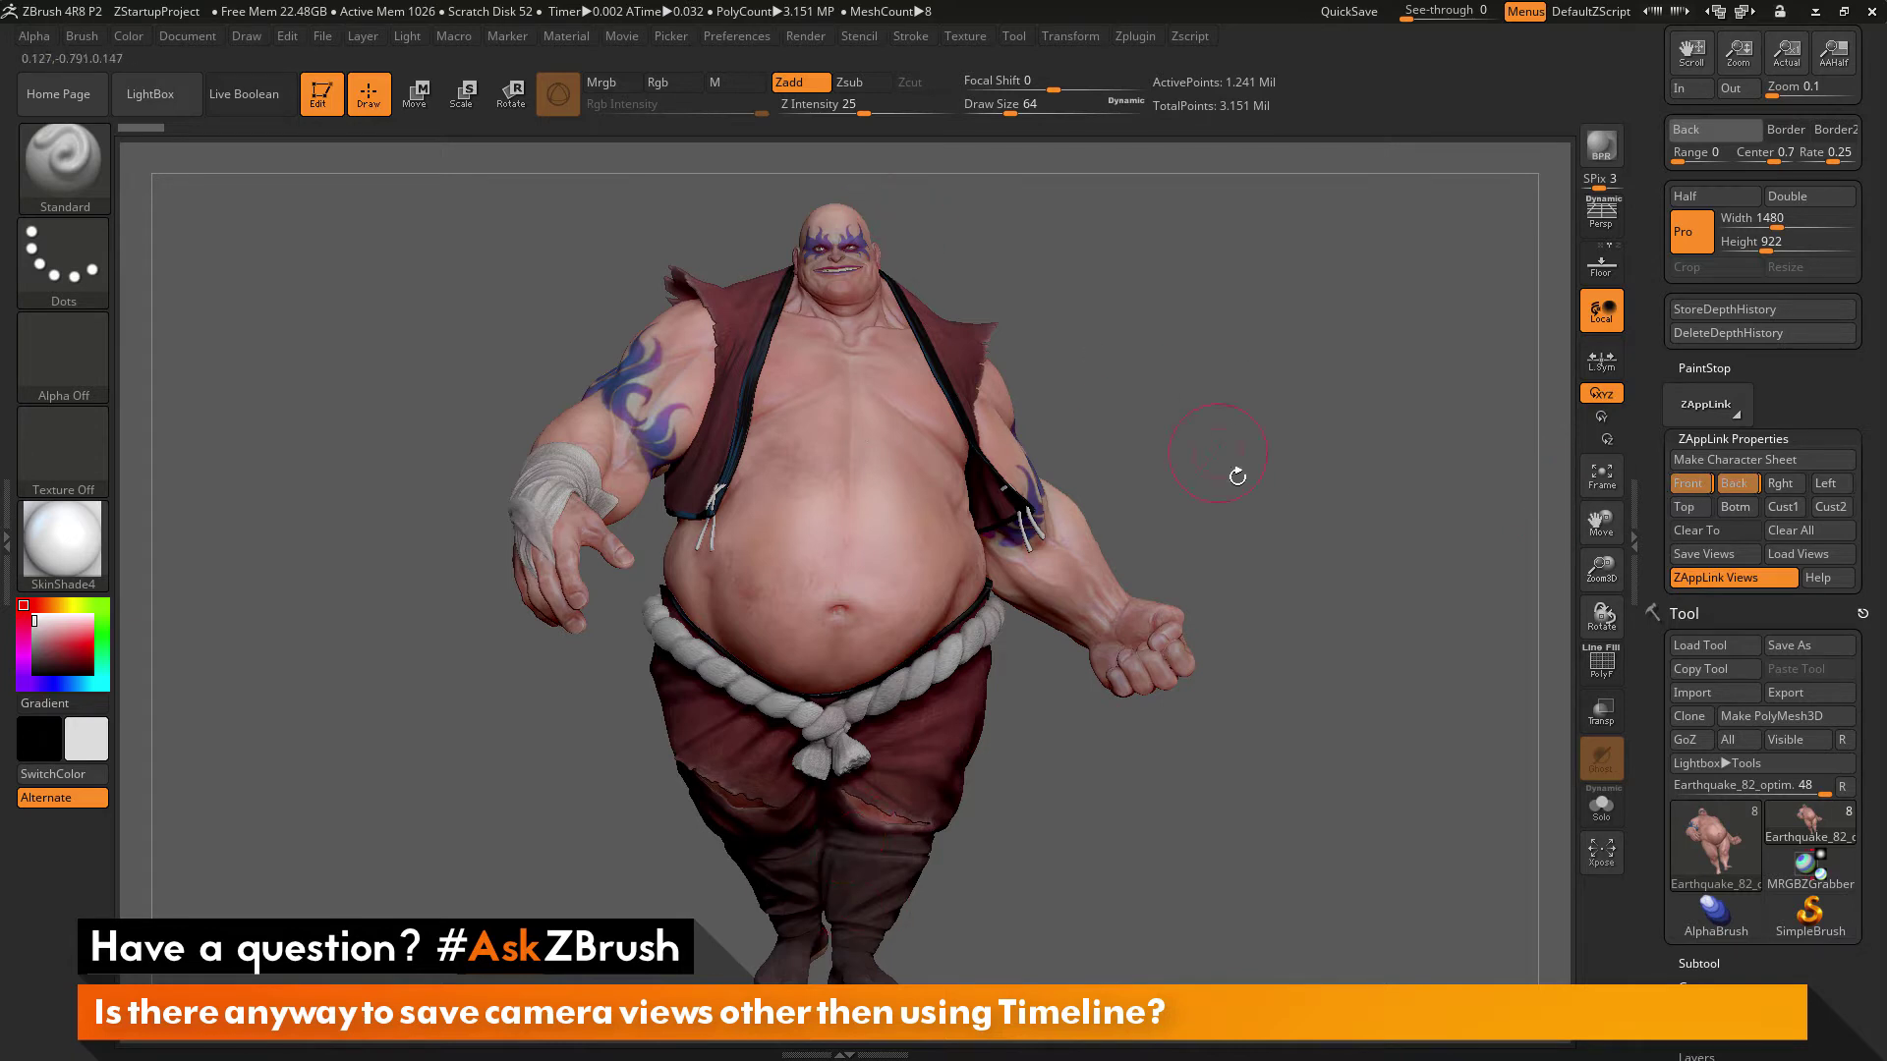
click(1733, 486)
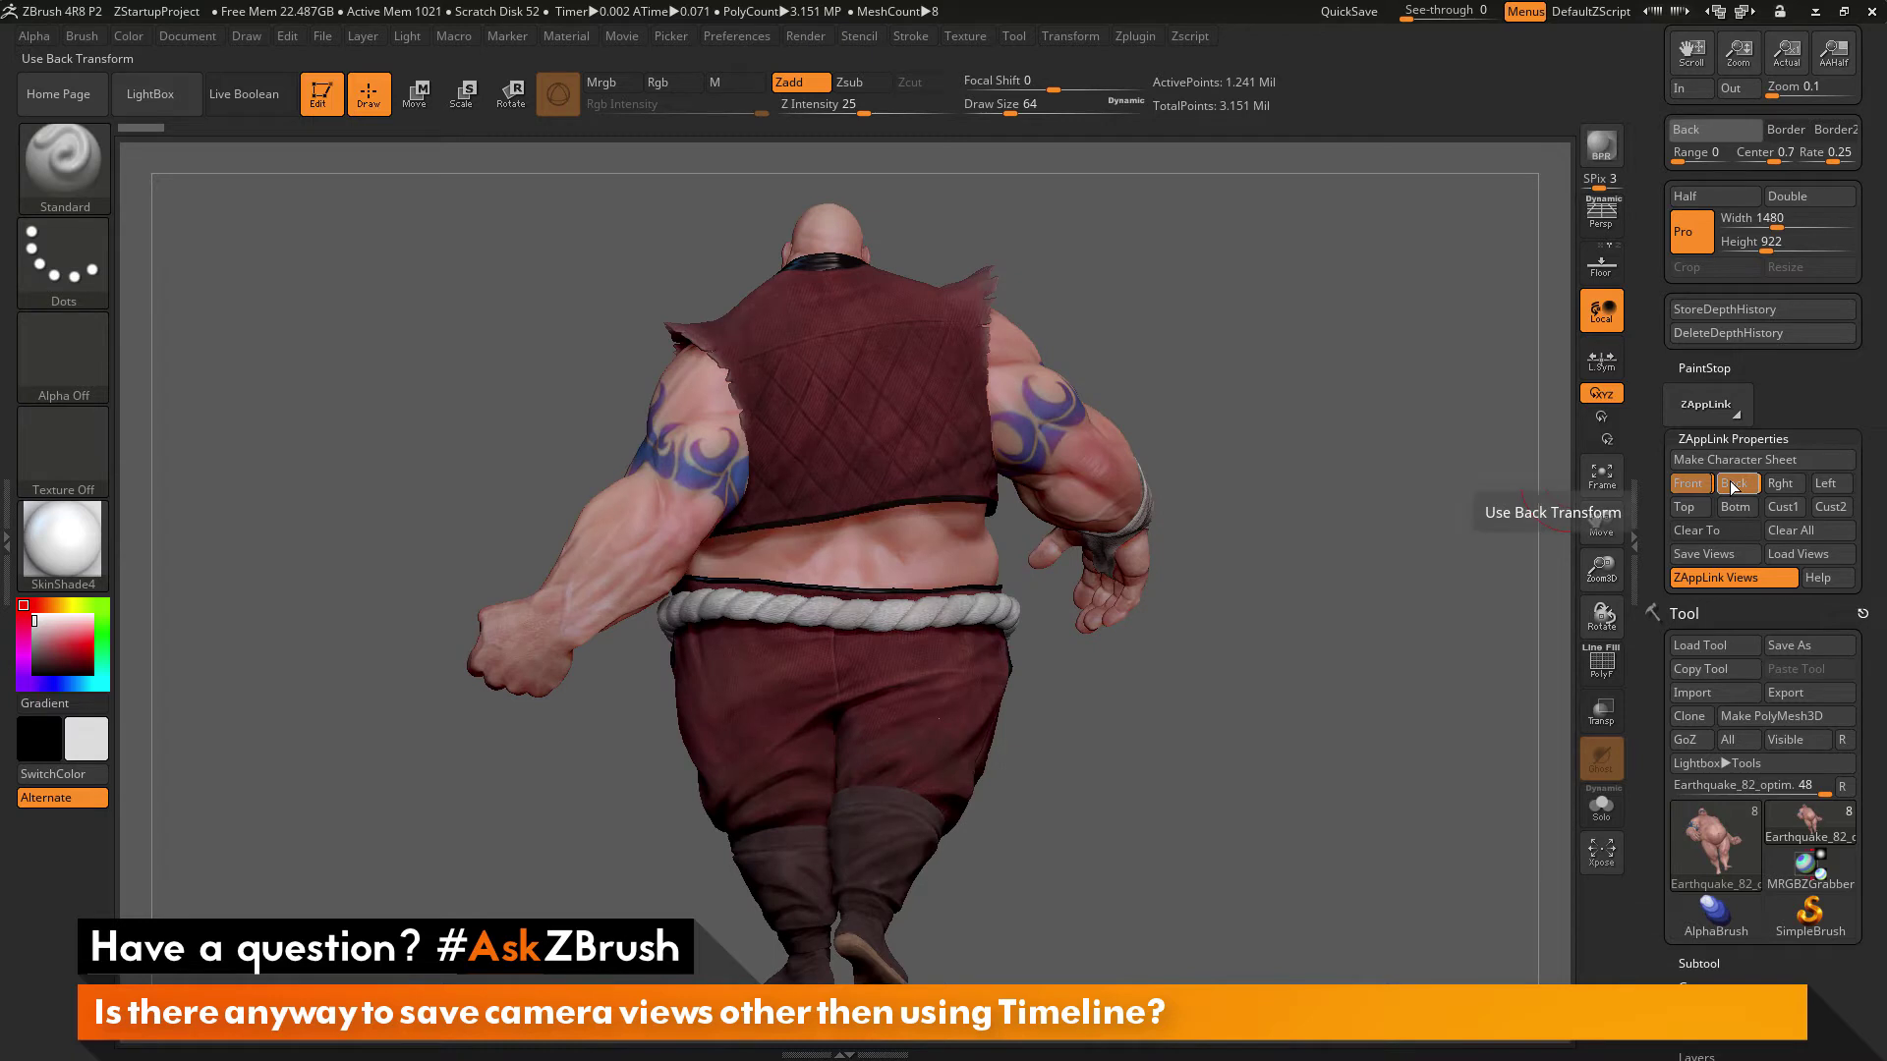
click(1688, 485)
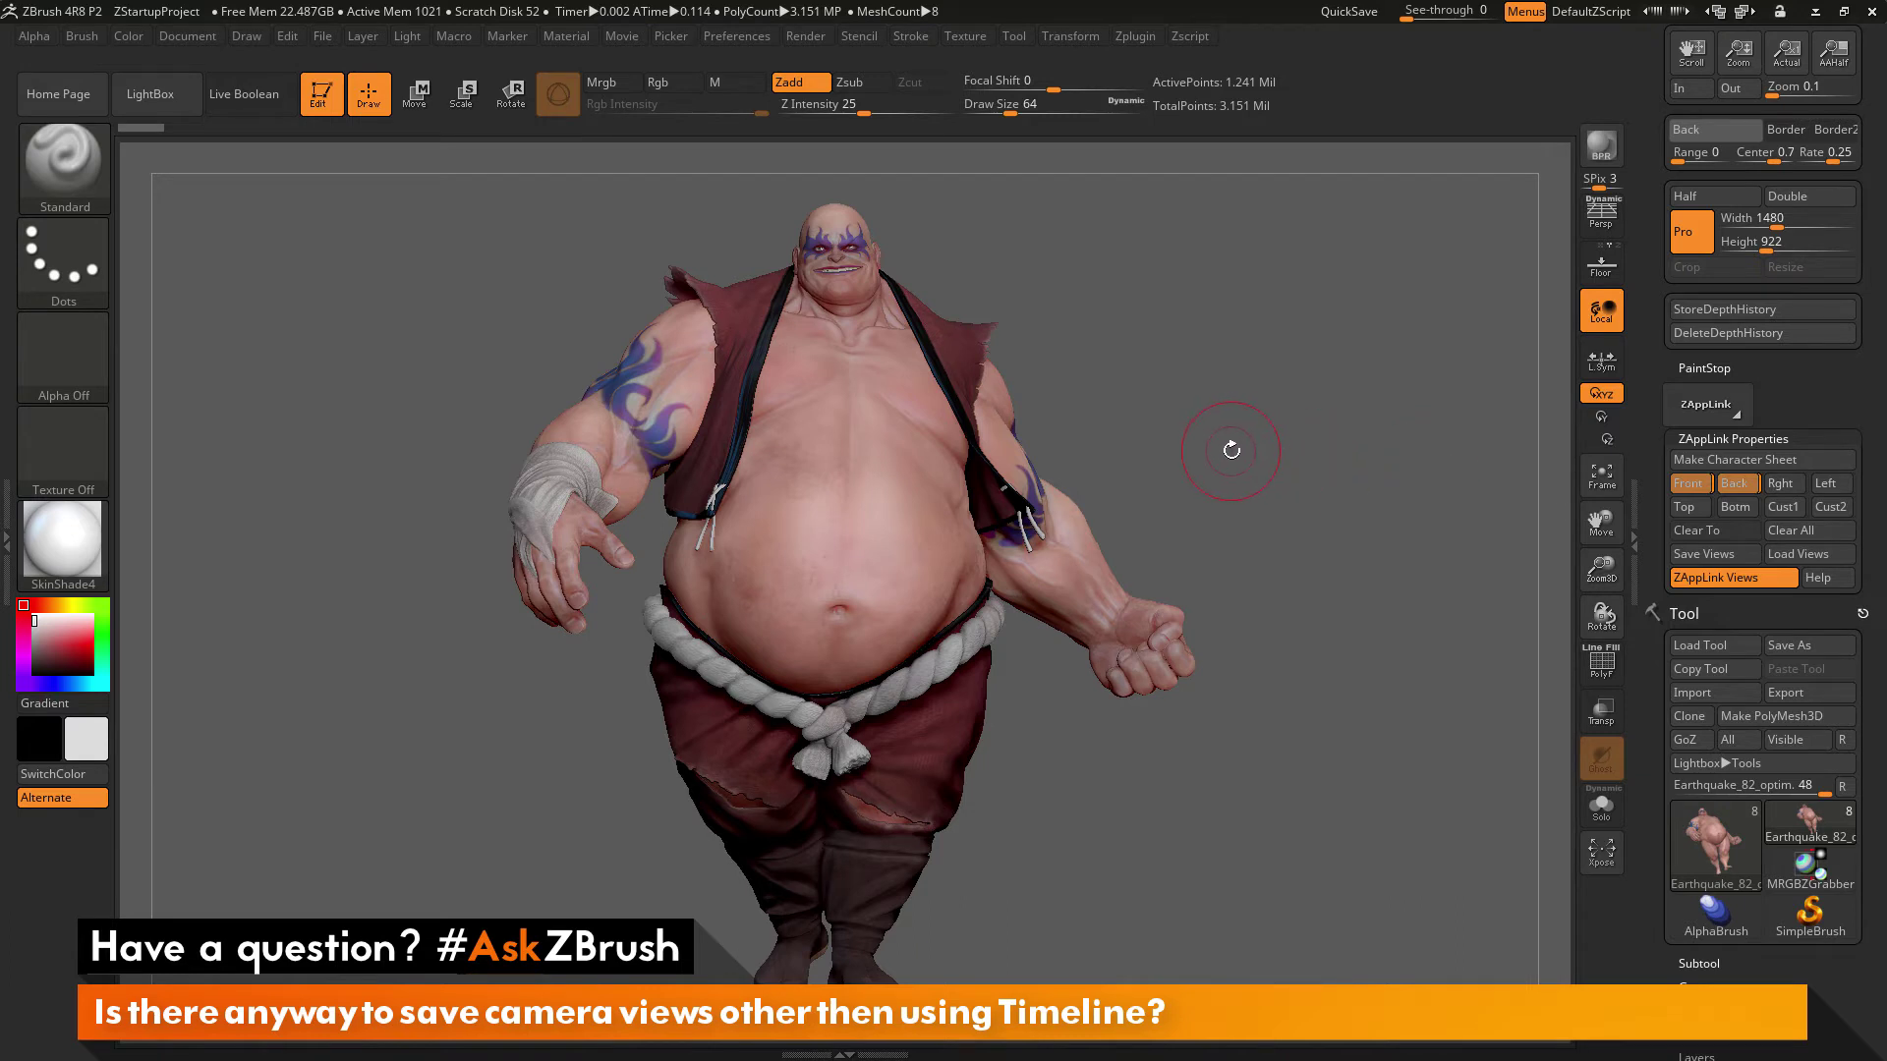
Step: Store the character's right-side profile as the Right view and check the Left, Right, Back and Front views
drag(1265, 469, 1356, 476)
click(1779, 485)
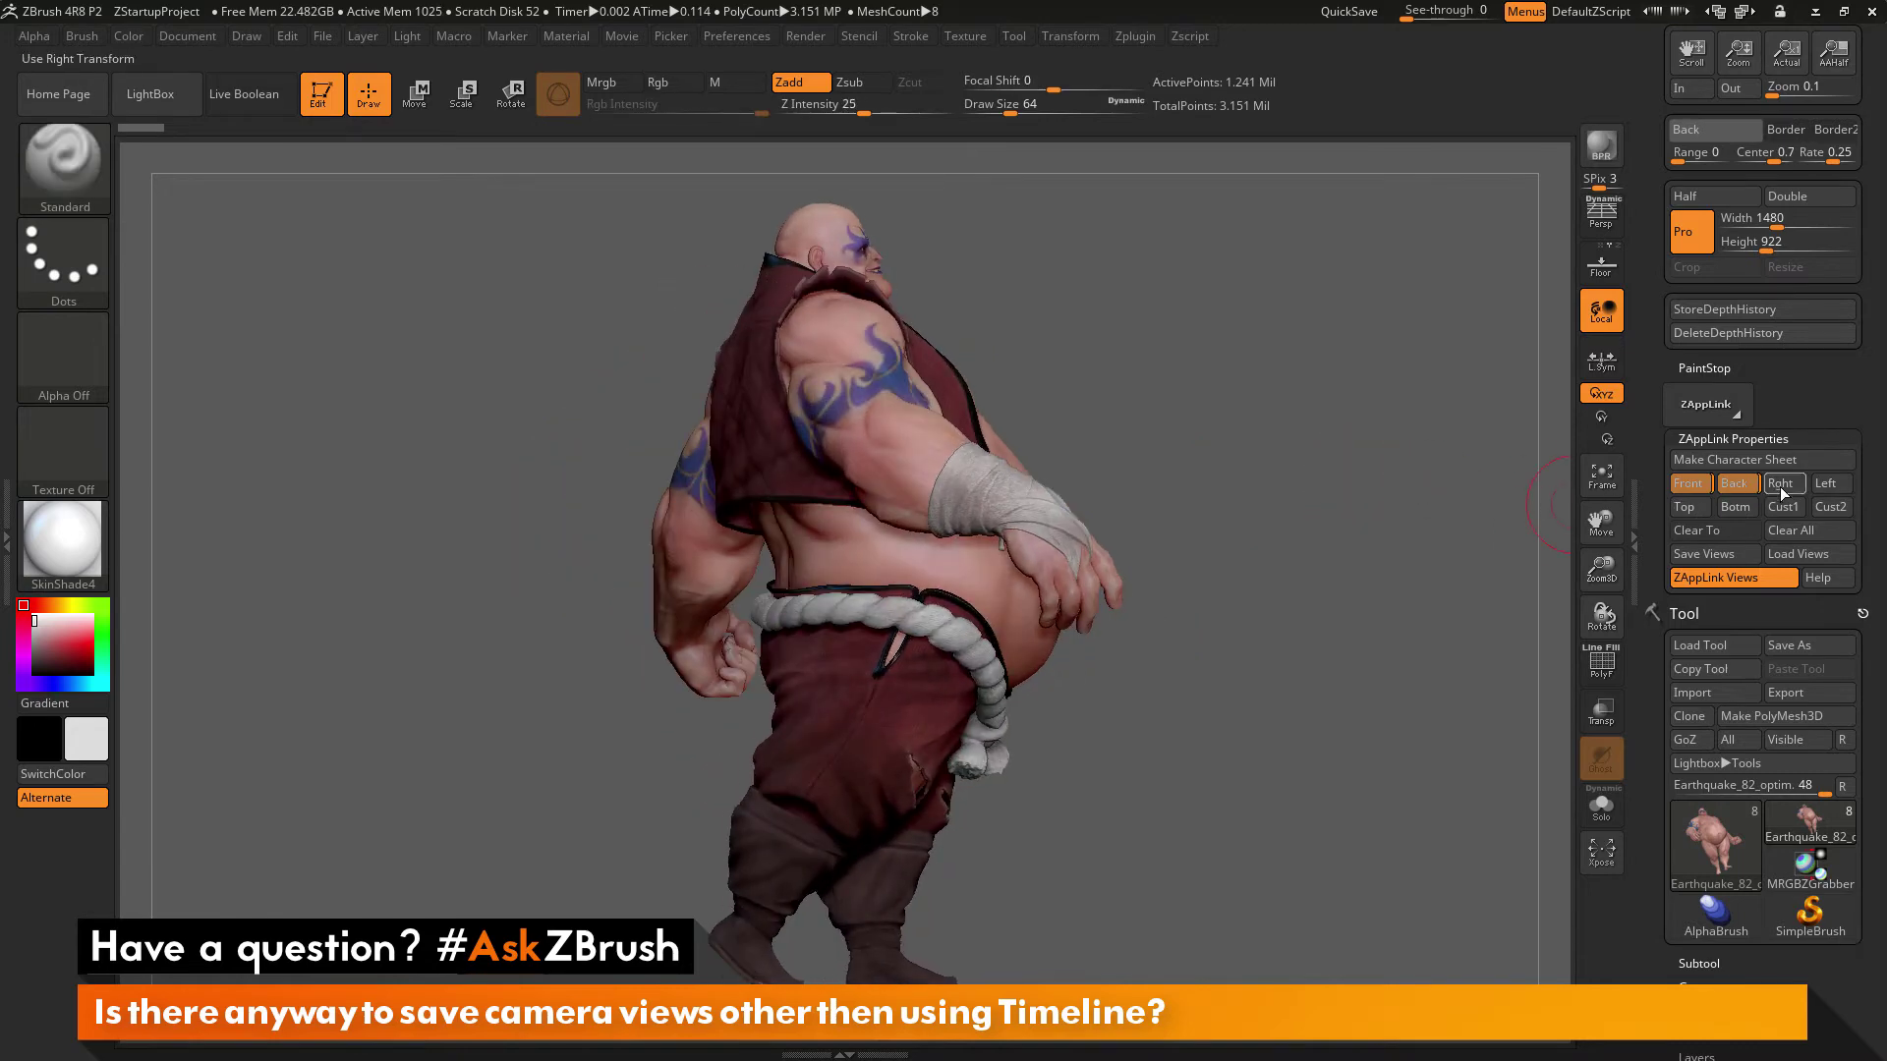
click(1829, 484)
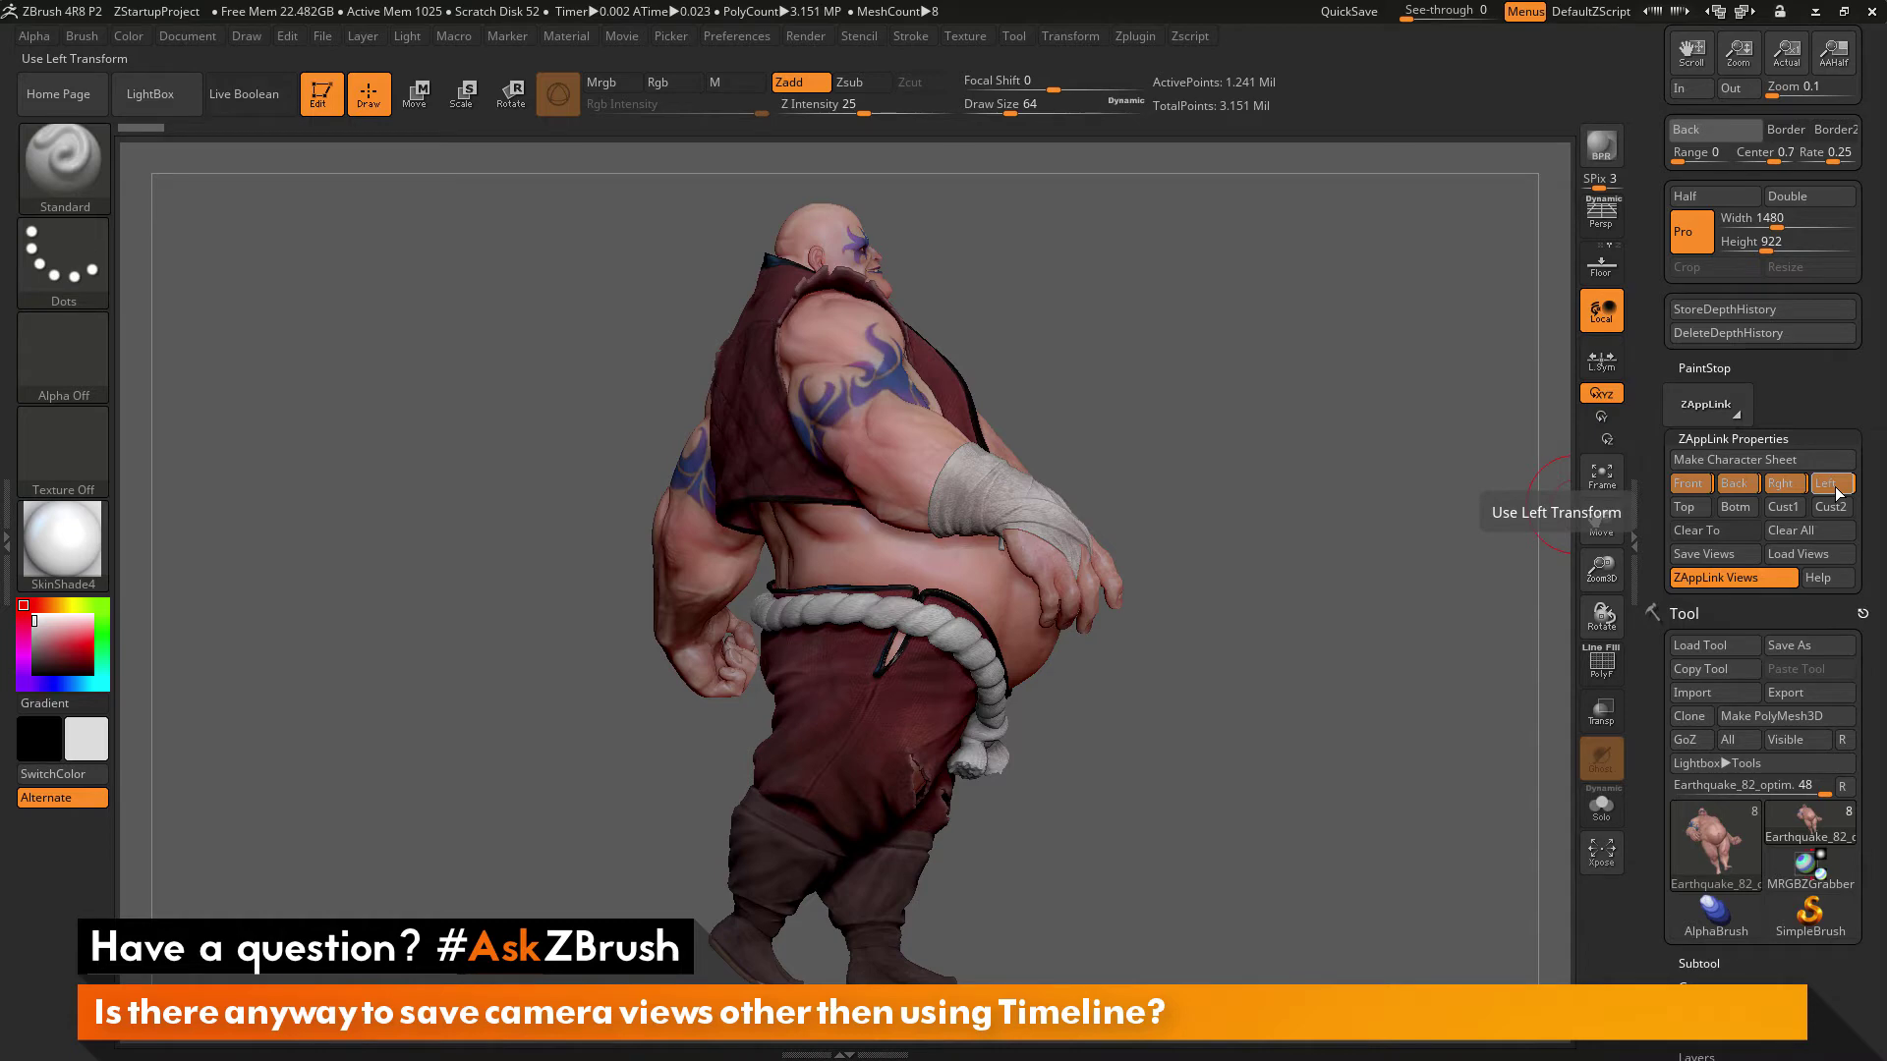
click(1830, 484)
click(1779, 484)
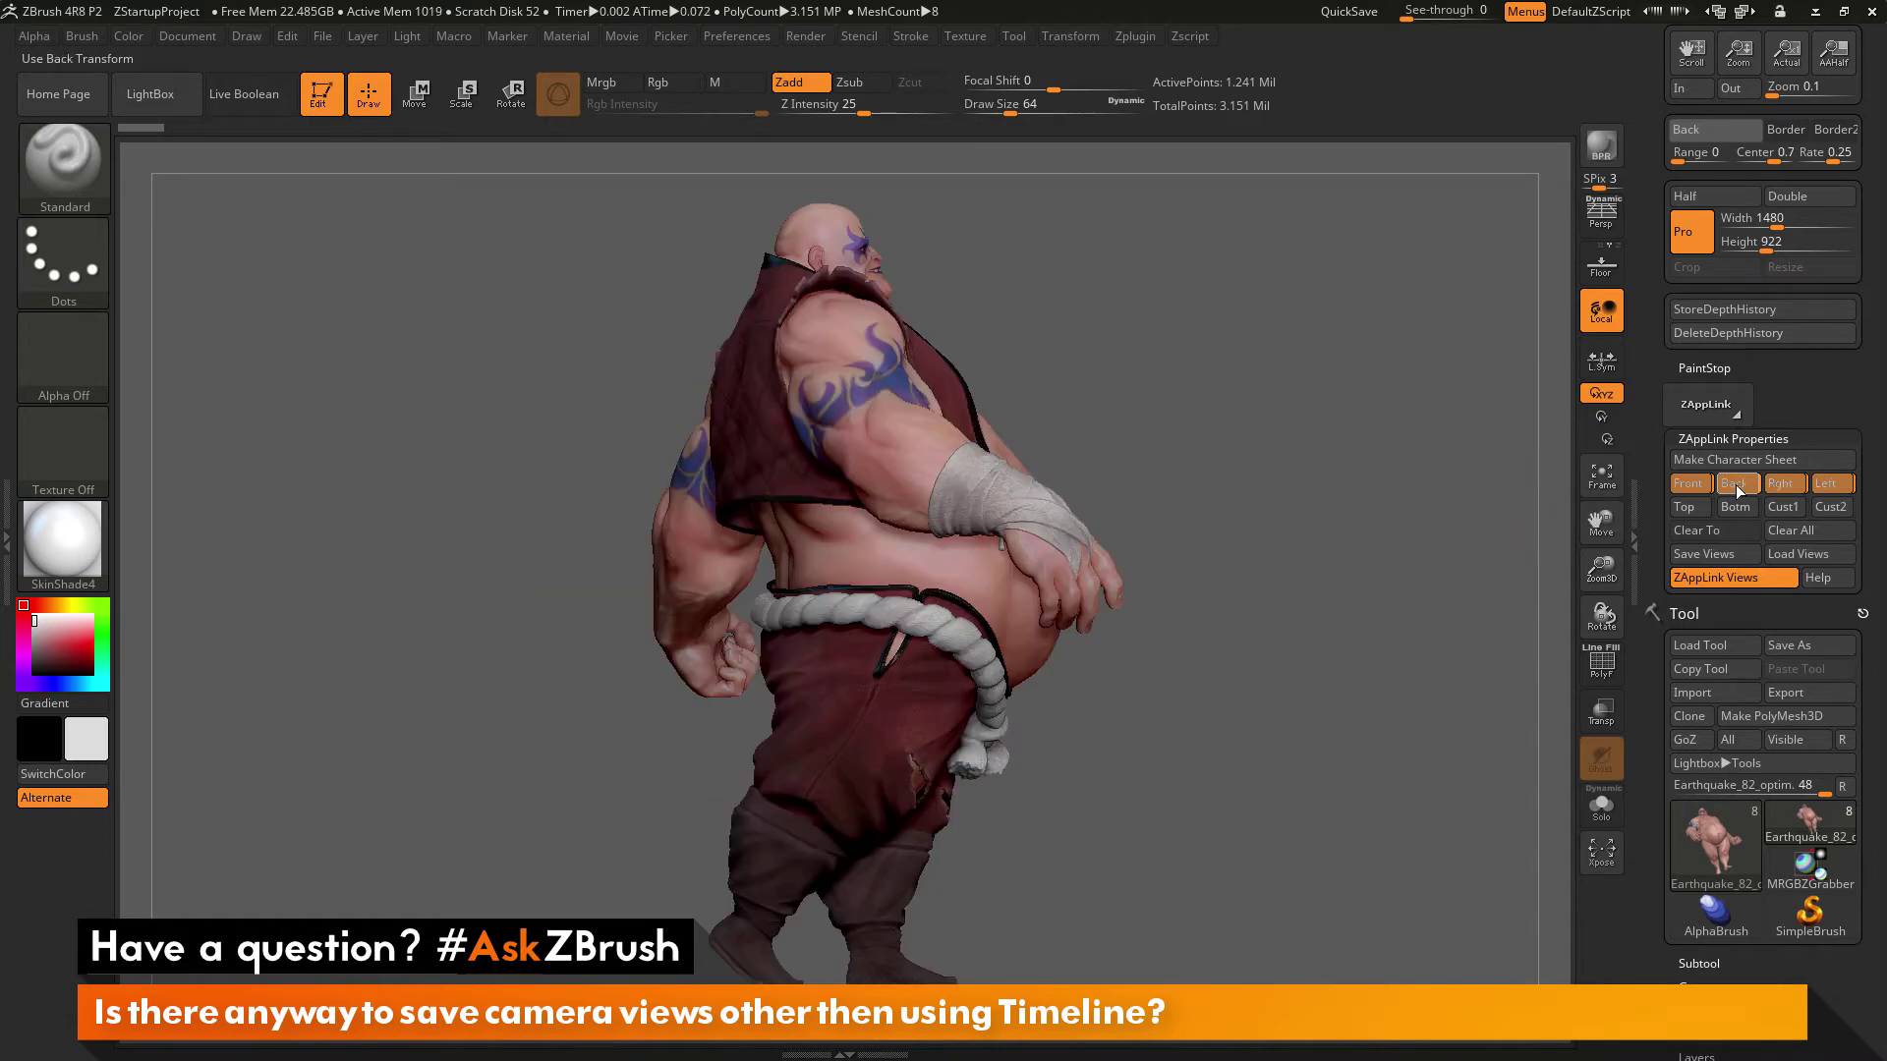
click(1735, 486)
click(1673, 484)
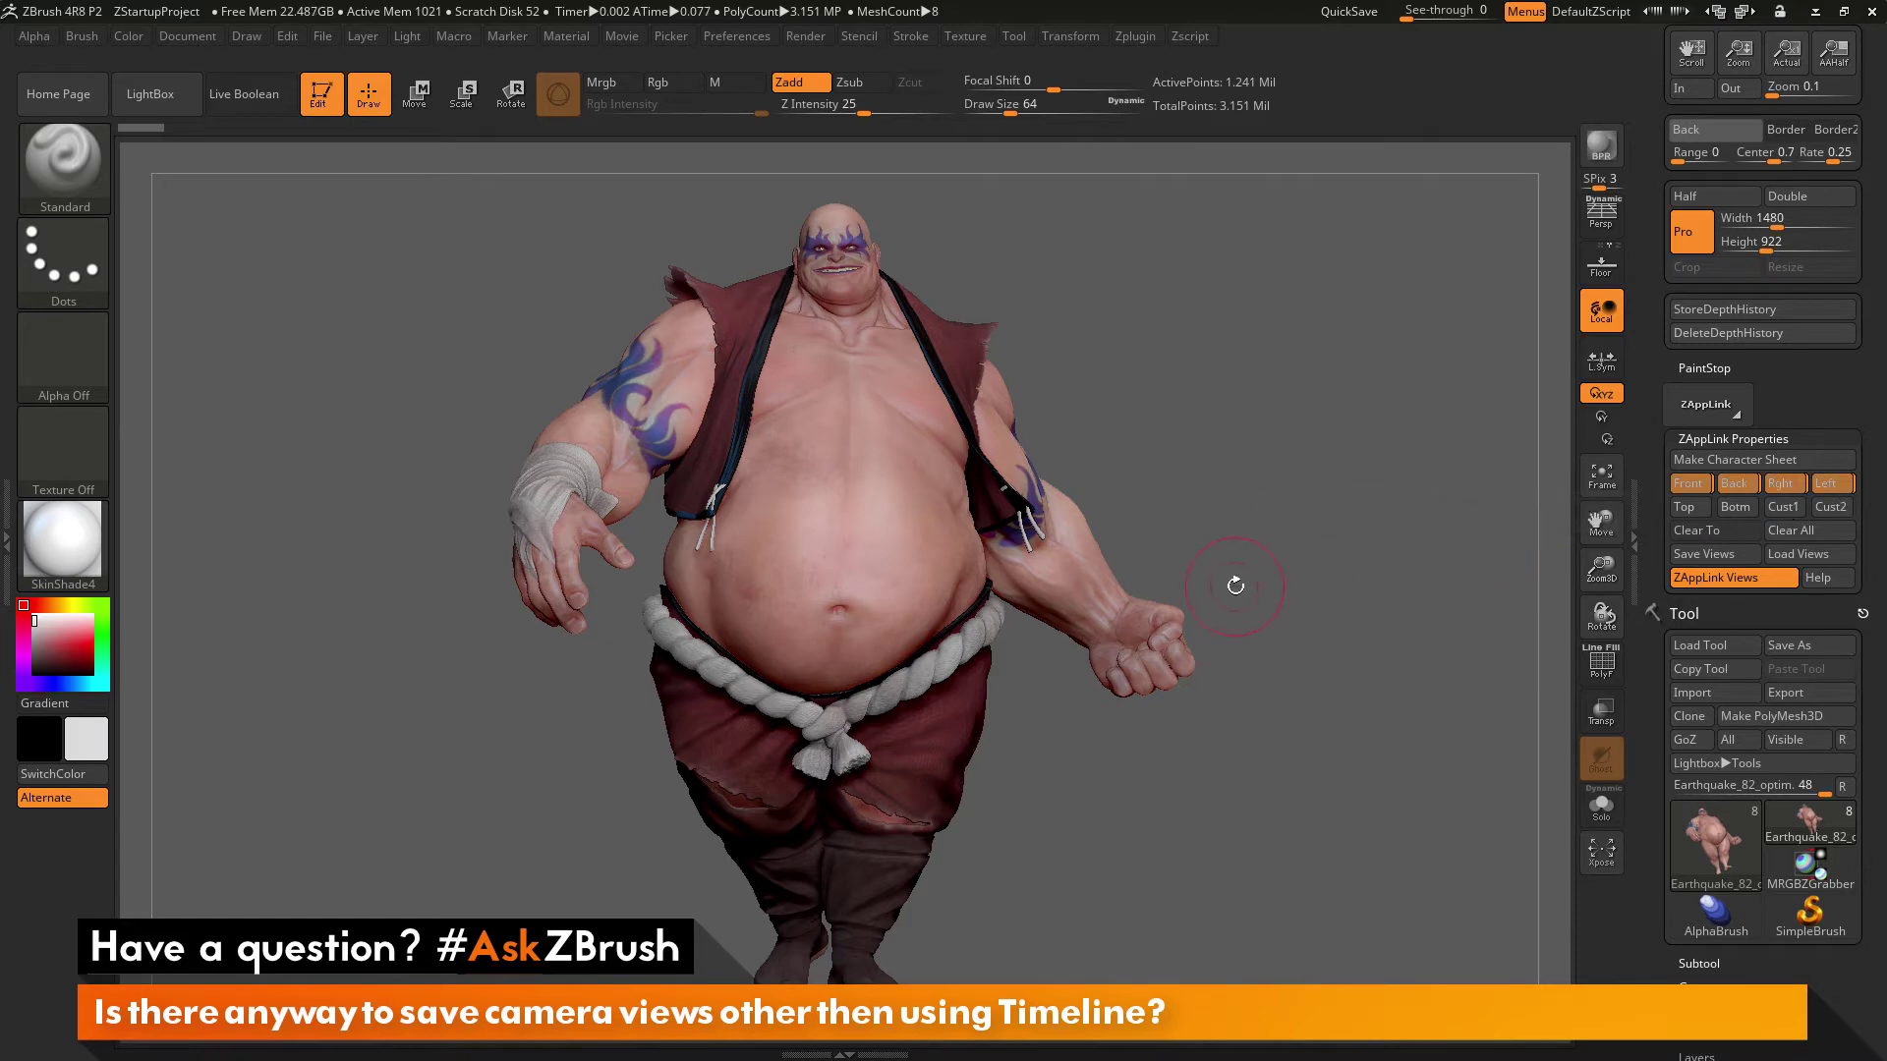
Step: Store a three-quarter close-up of the character's face as the Cust1 view
alt+drag(1327, 408, 1285, 688)
alt+drag(1271, 489, 1426, 641)
alt+drag(1373, 328, 1374, 634)
alt+drag(1346, 472, 1425, 619)
alt+drag(1374, 246, 1374, 737)
alt+drag(1346, 442, 1415, 590)
alt+drag(1374, 328, 1381, 656)
drag(1380, 590, 1474, 579)
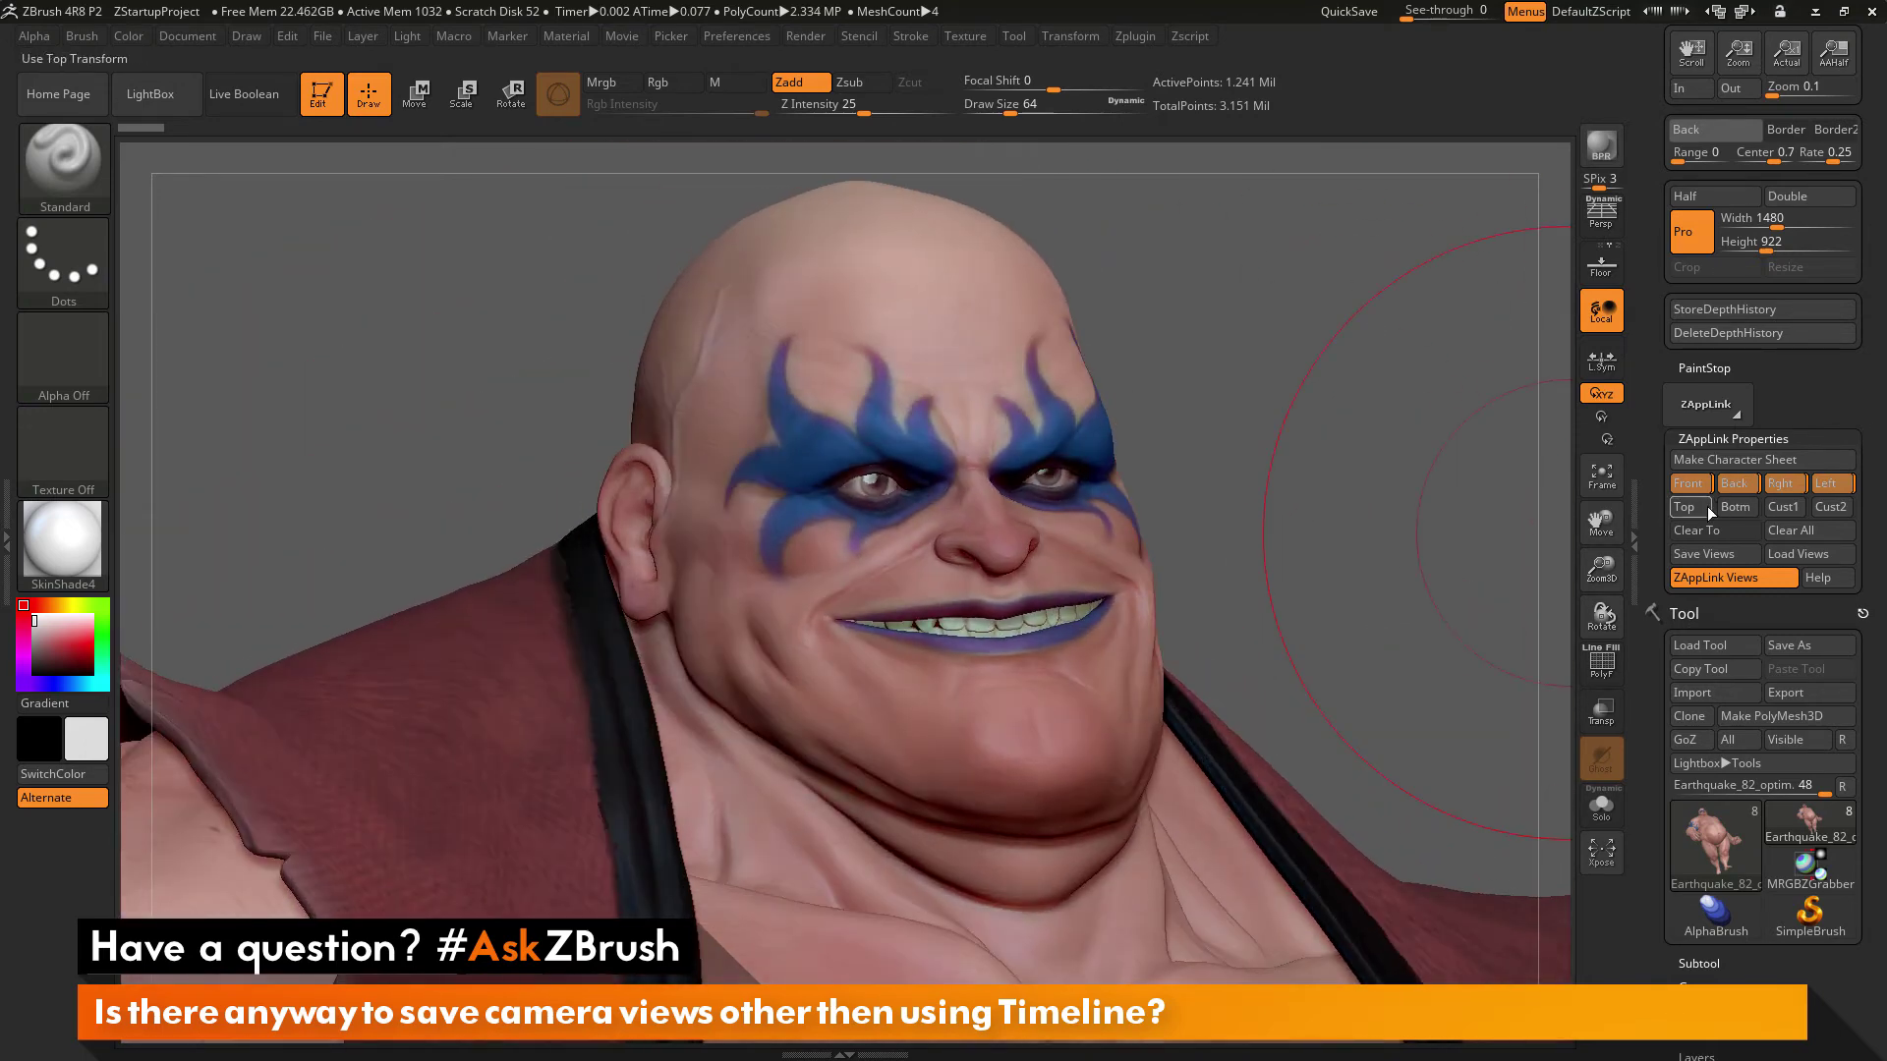
click(1791, 505)
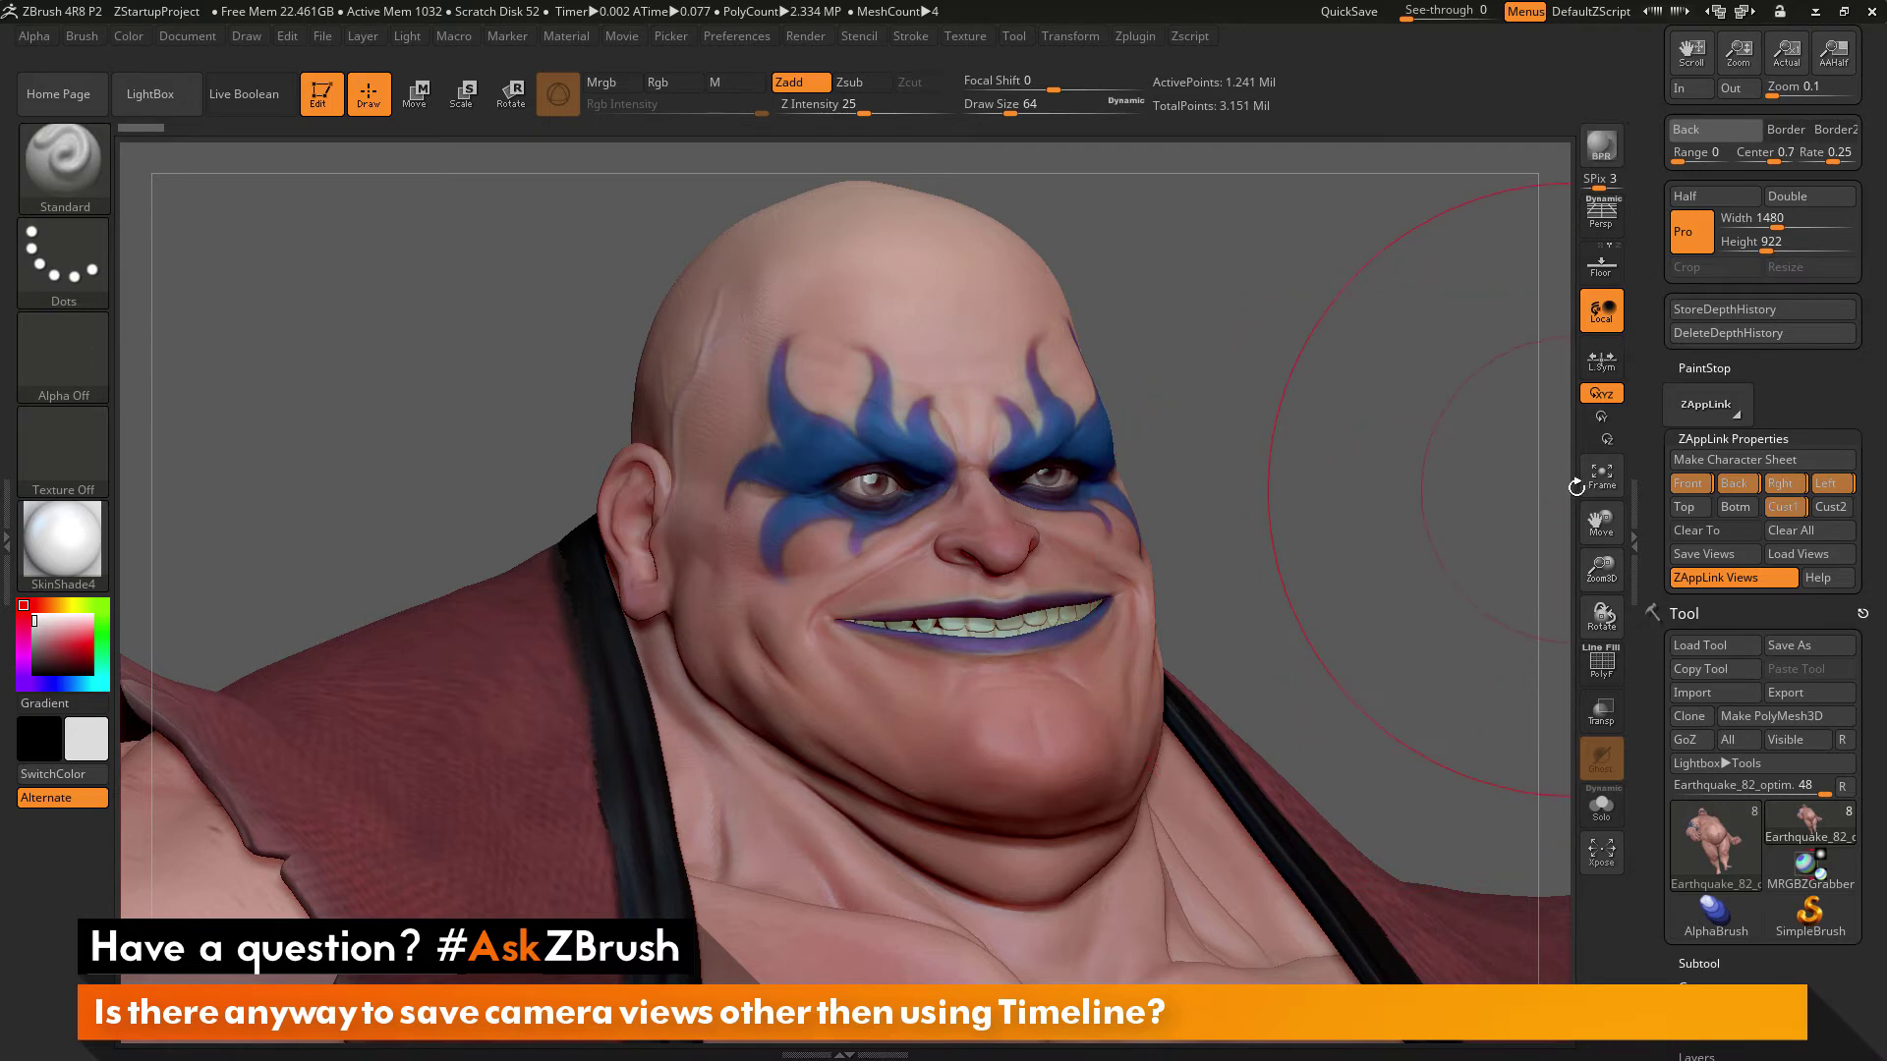
Step: Store a close-up of the character's clenched fist as the Cust2 view
click(1602, 477)
alt+drag(1495, 527, 1344, 396)
drag(1494, 383, 1837, 588)
click(1829, 507)
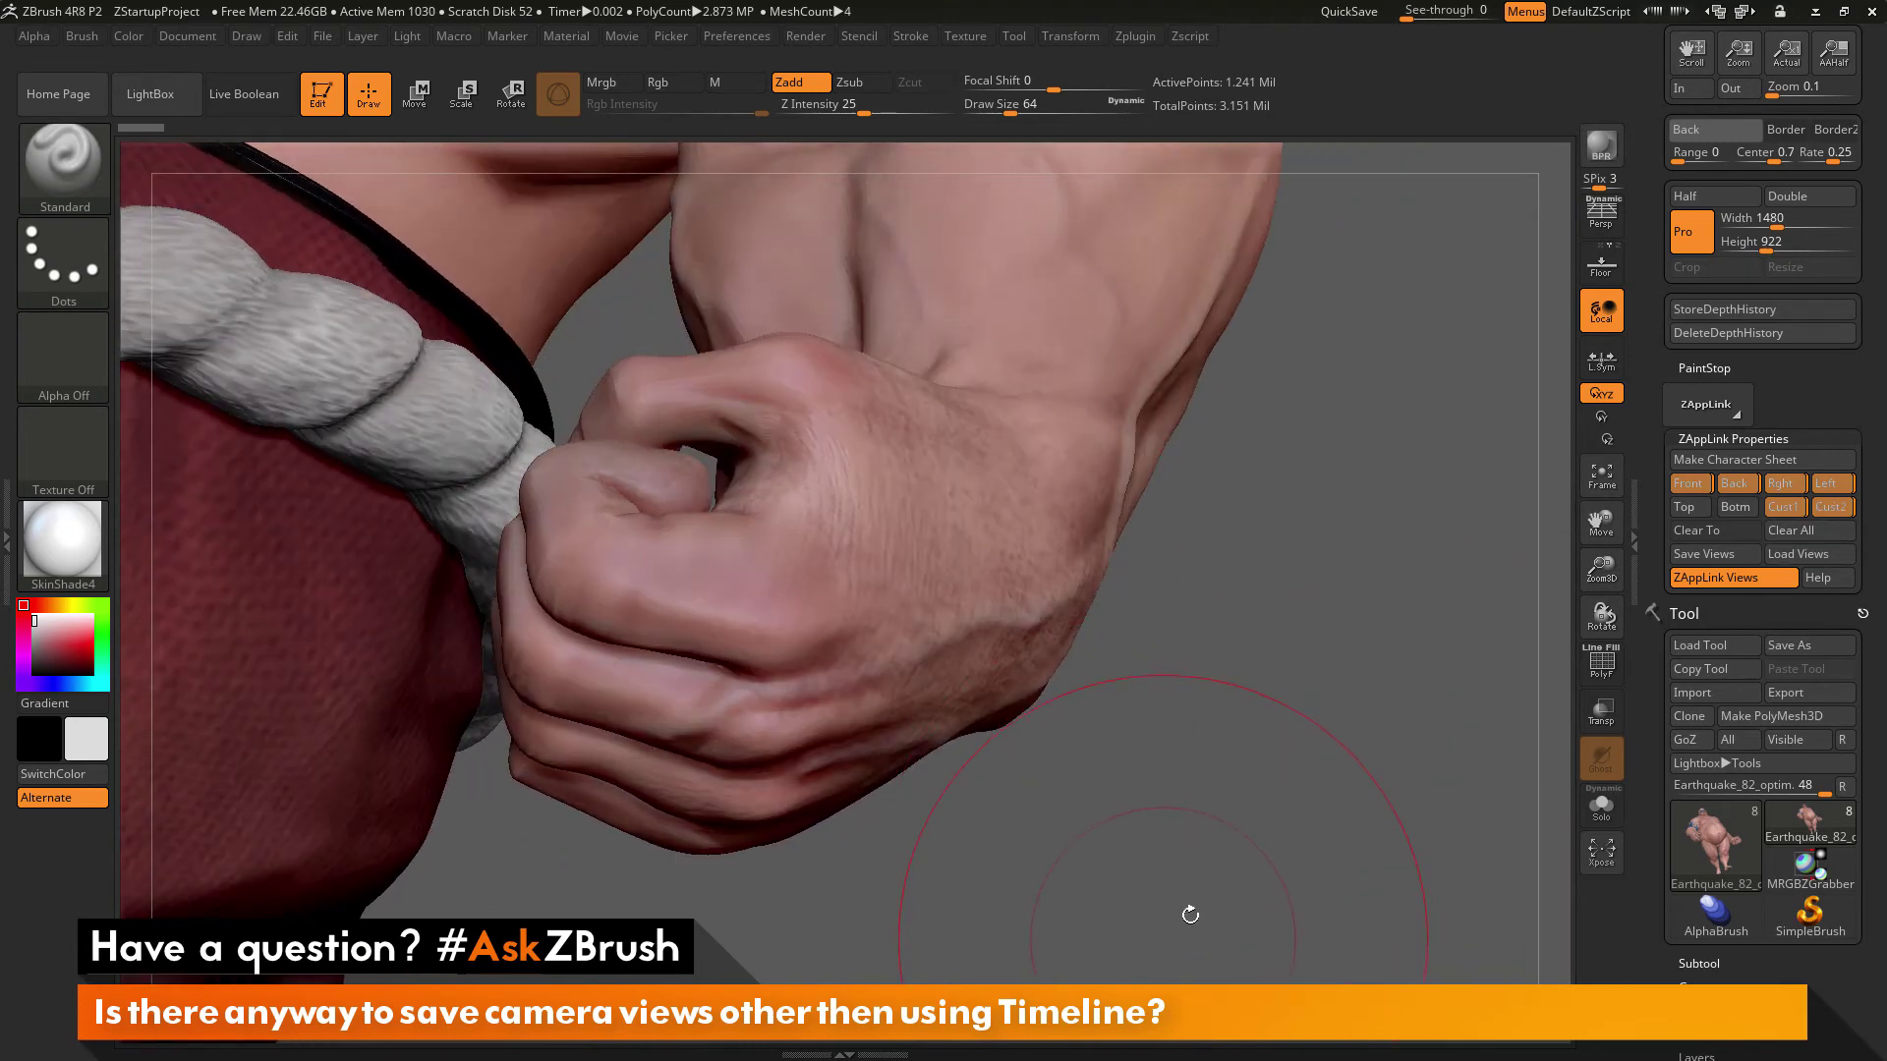
Step: Recall the stored Front, Back, Right, Left and Cust1 views, and reduce the brush draw size to 4
click(1691, 485)
click(1731, 488)
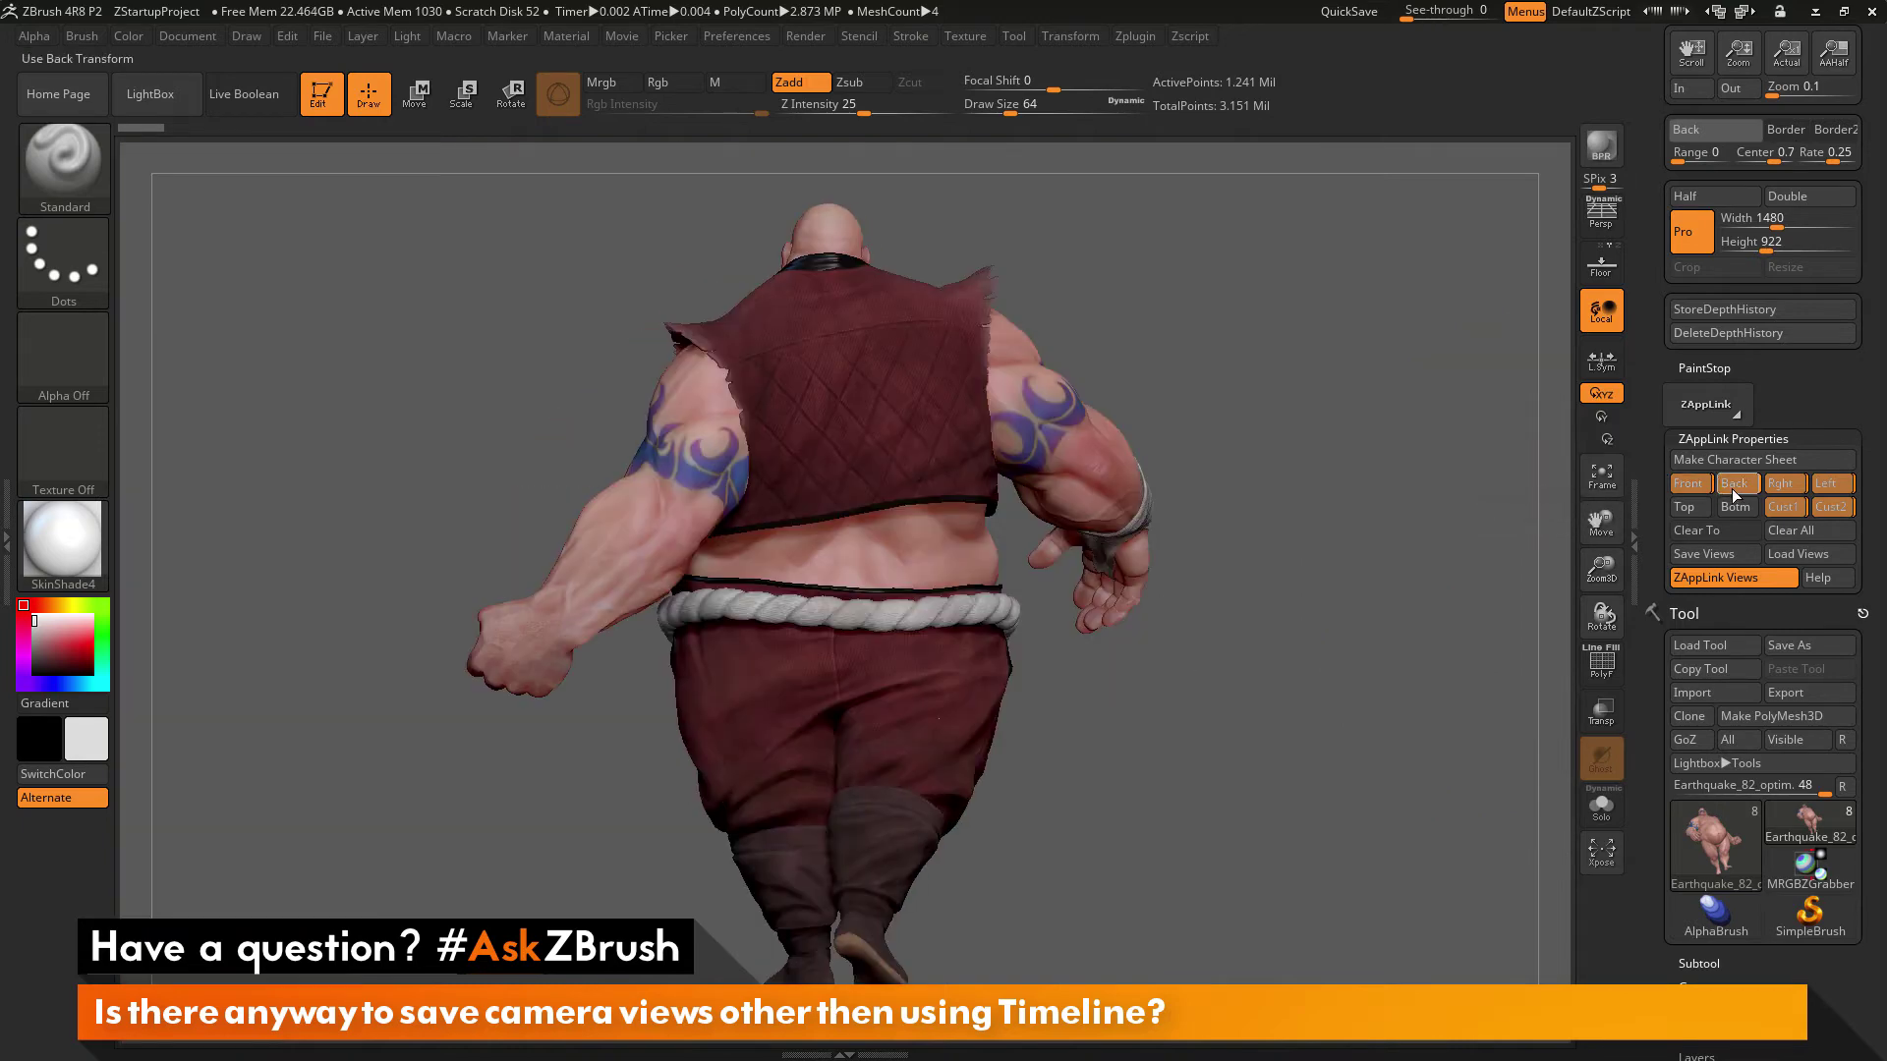
click(1781, 484)
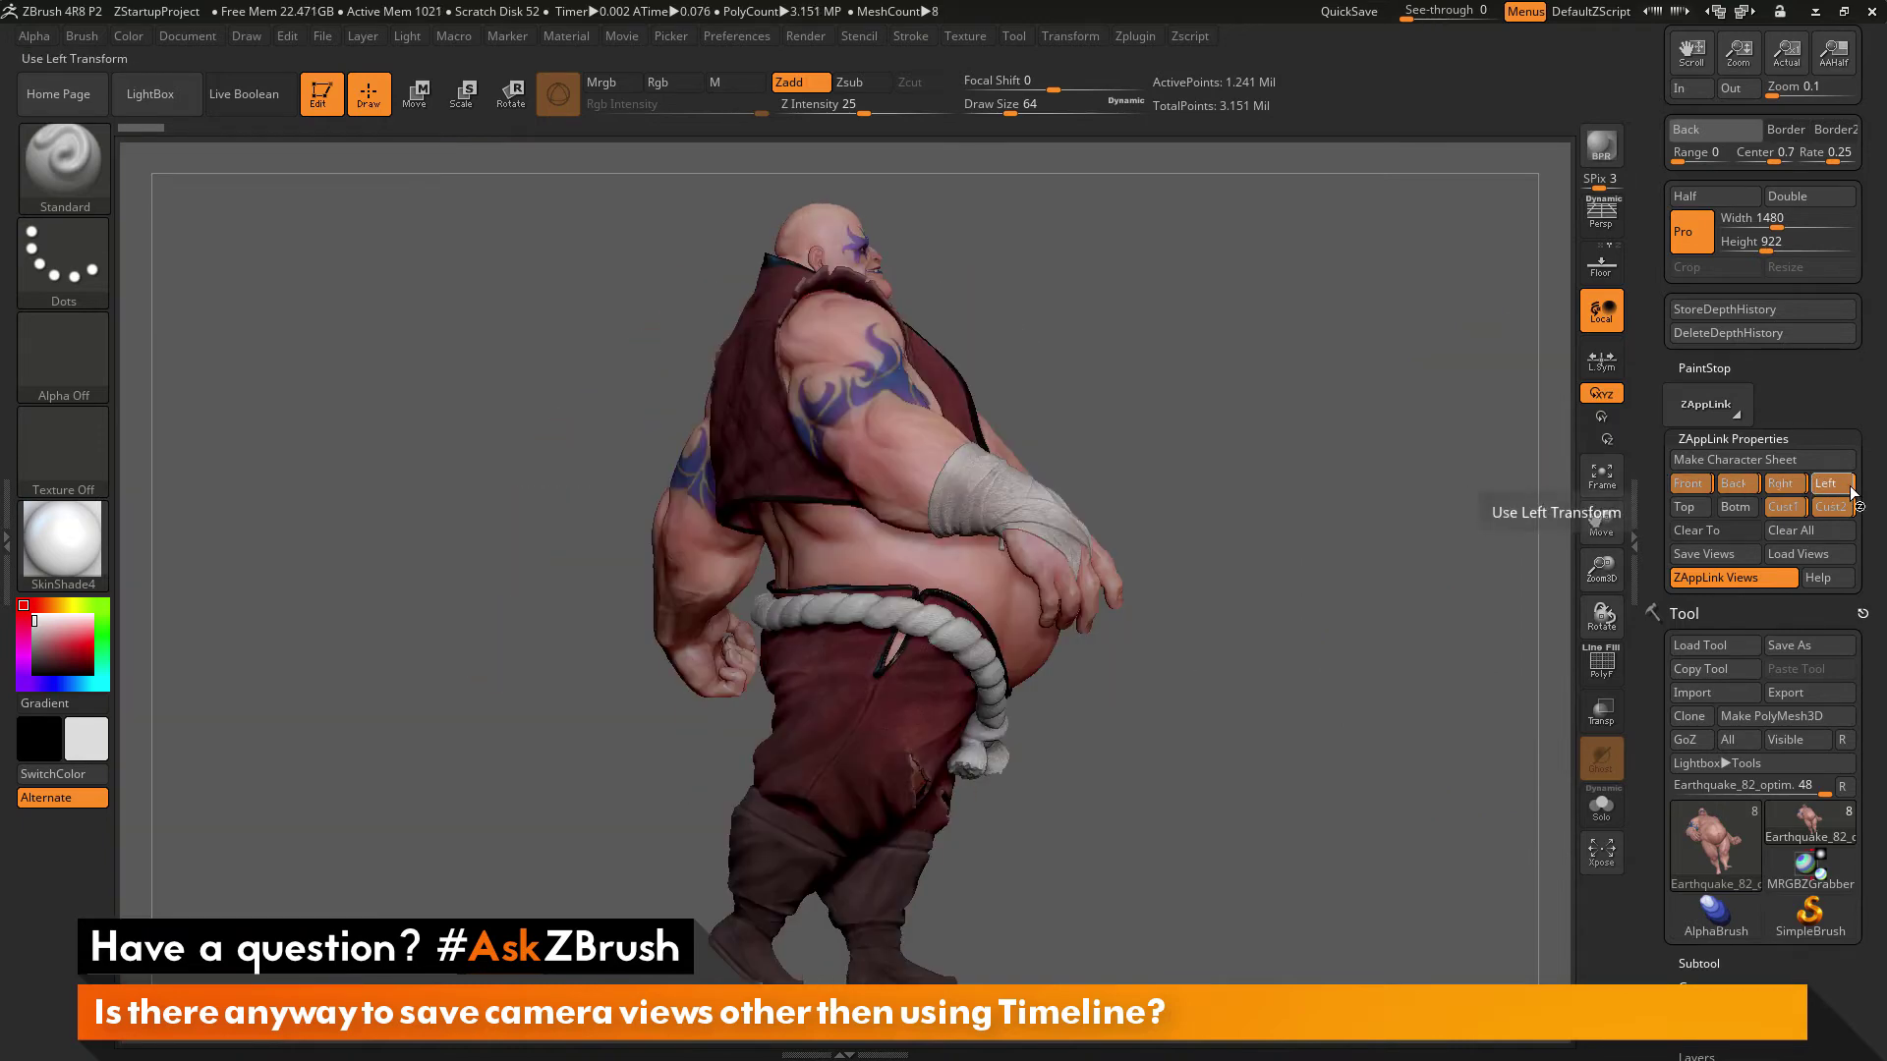
click(1826, 484)
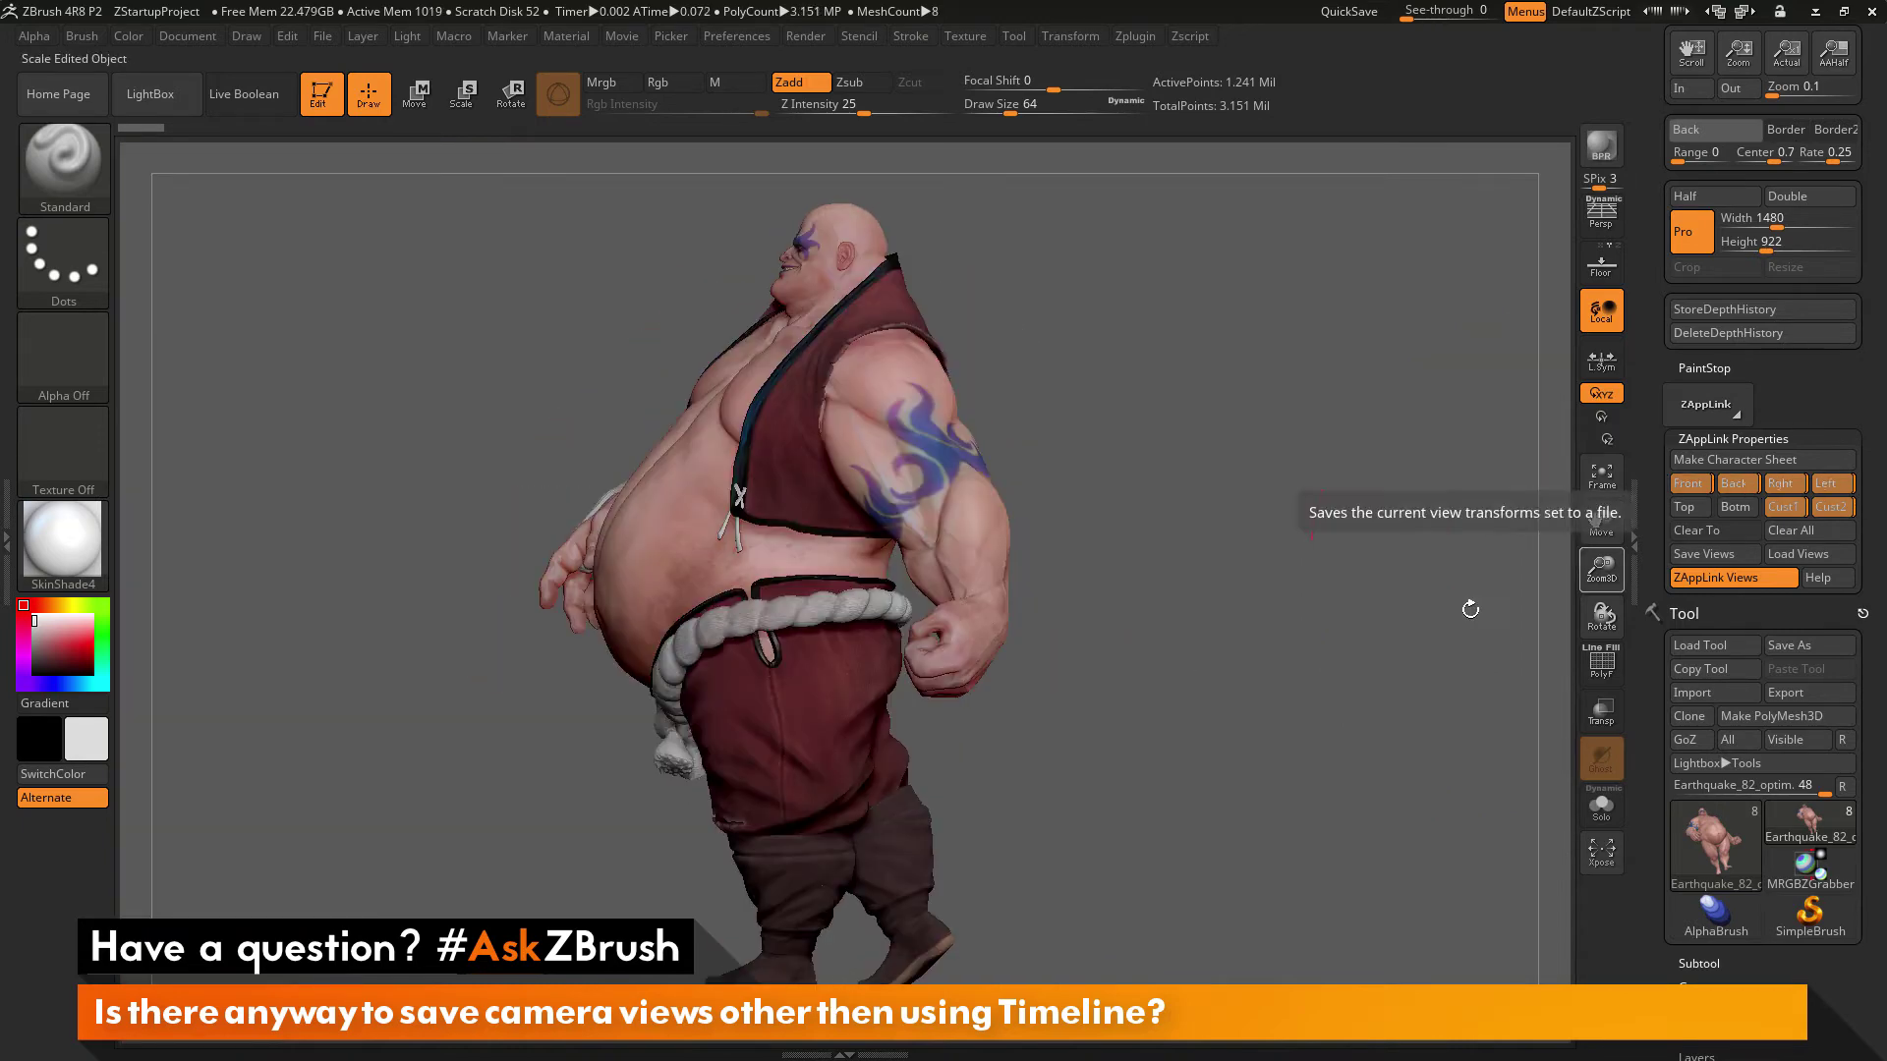
click(1784, 509)
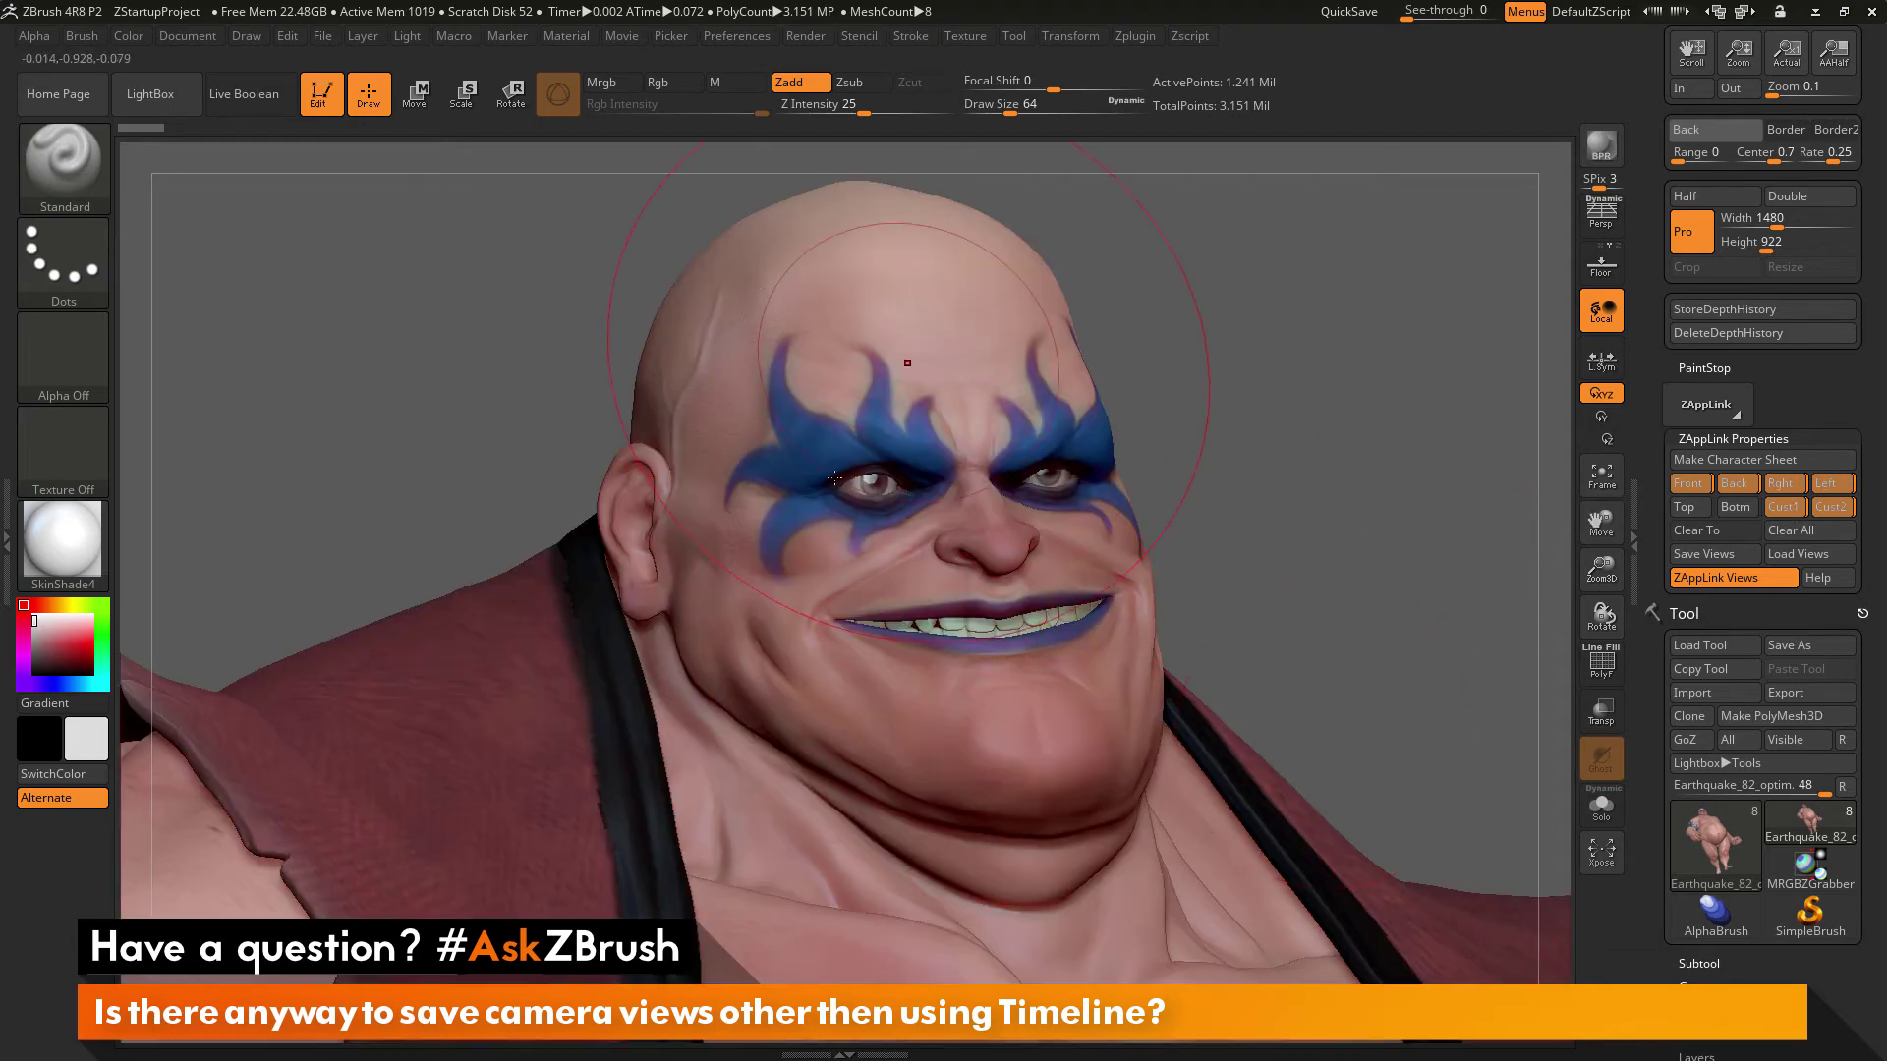
key(space)
drag(1292, 492, 1255, 499)
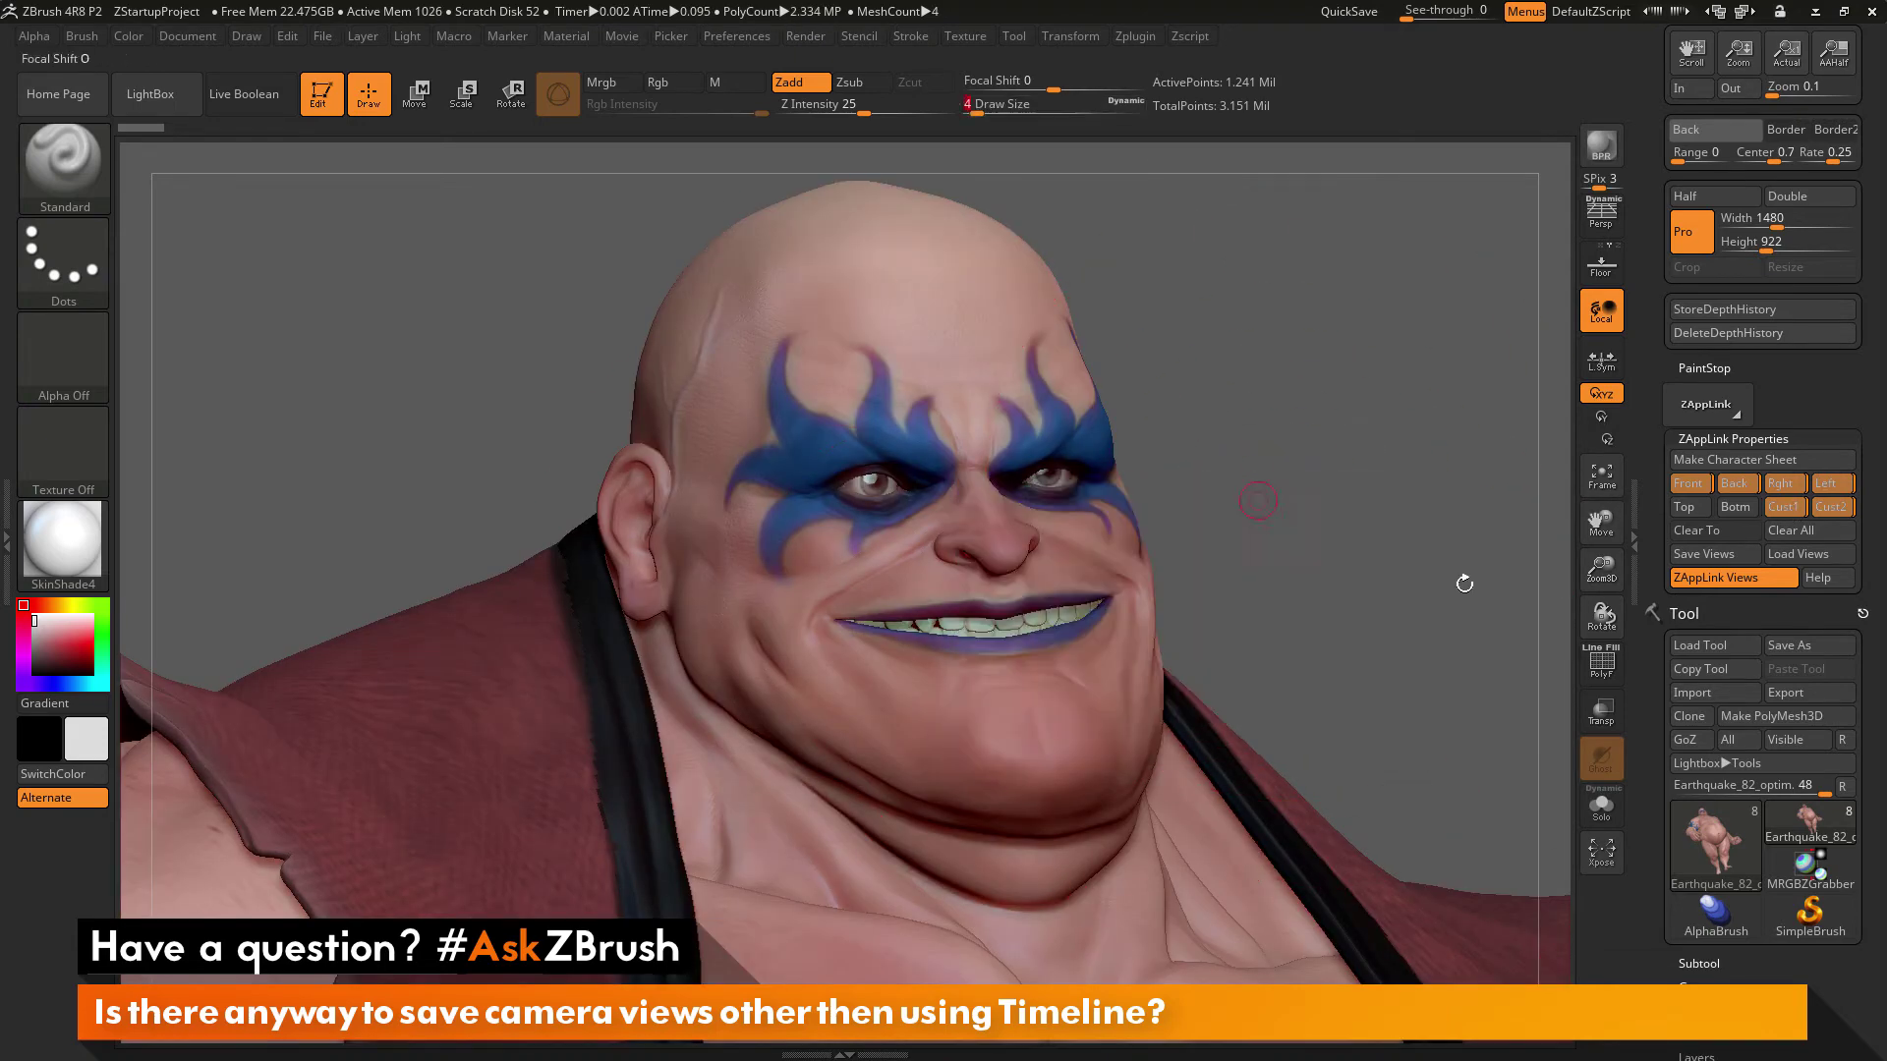
Step: Recall the stored Cust2 and Cust1 views alternately, followed by Front, Back, Right and Left
click(1847, 513)
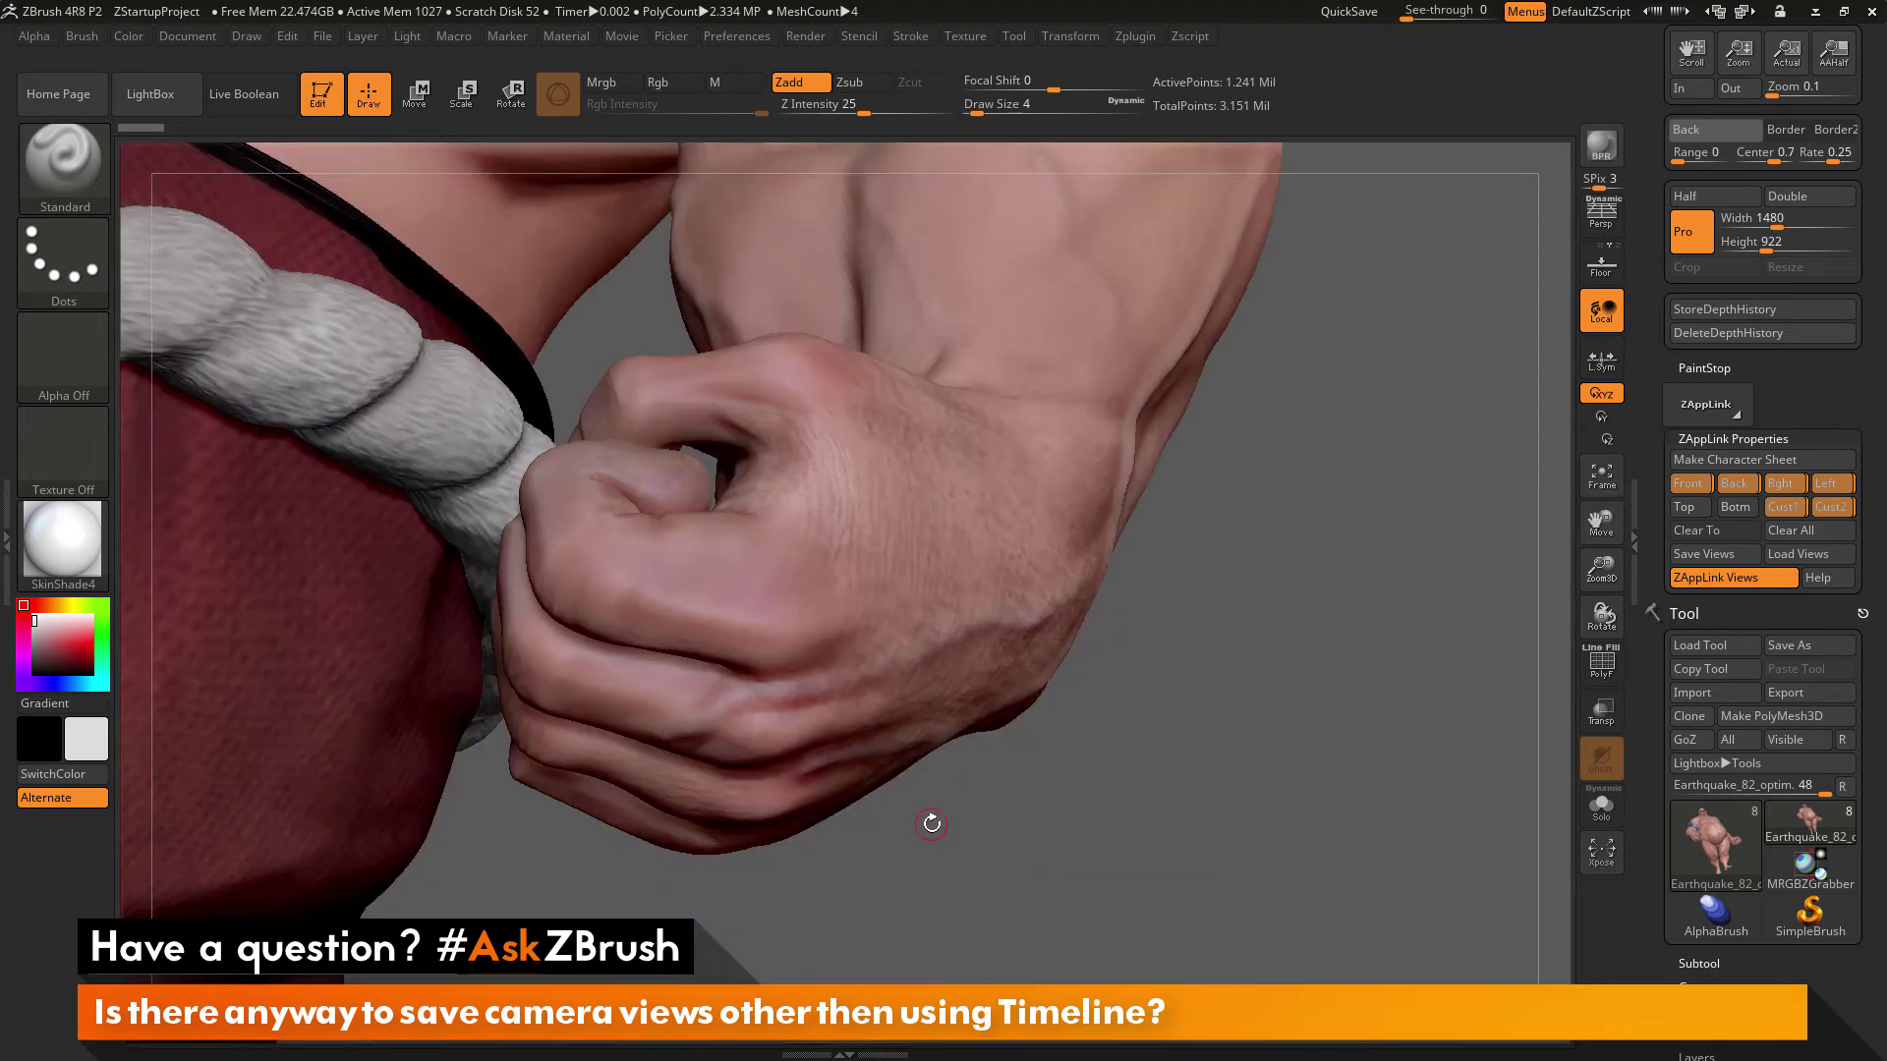
click(1789, 510)
click(1832, 509)
click(1785, 509)
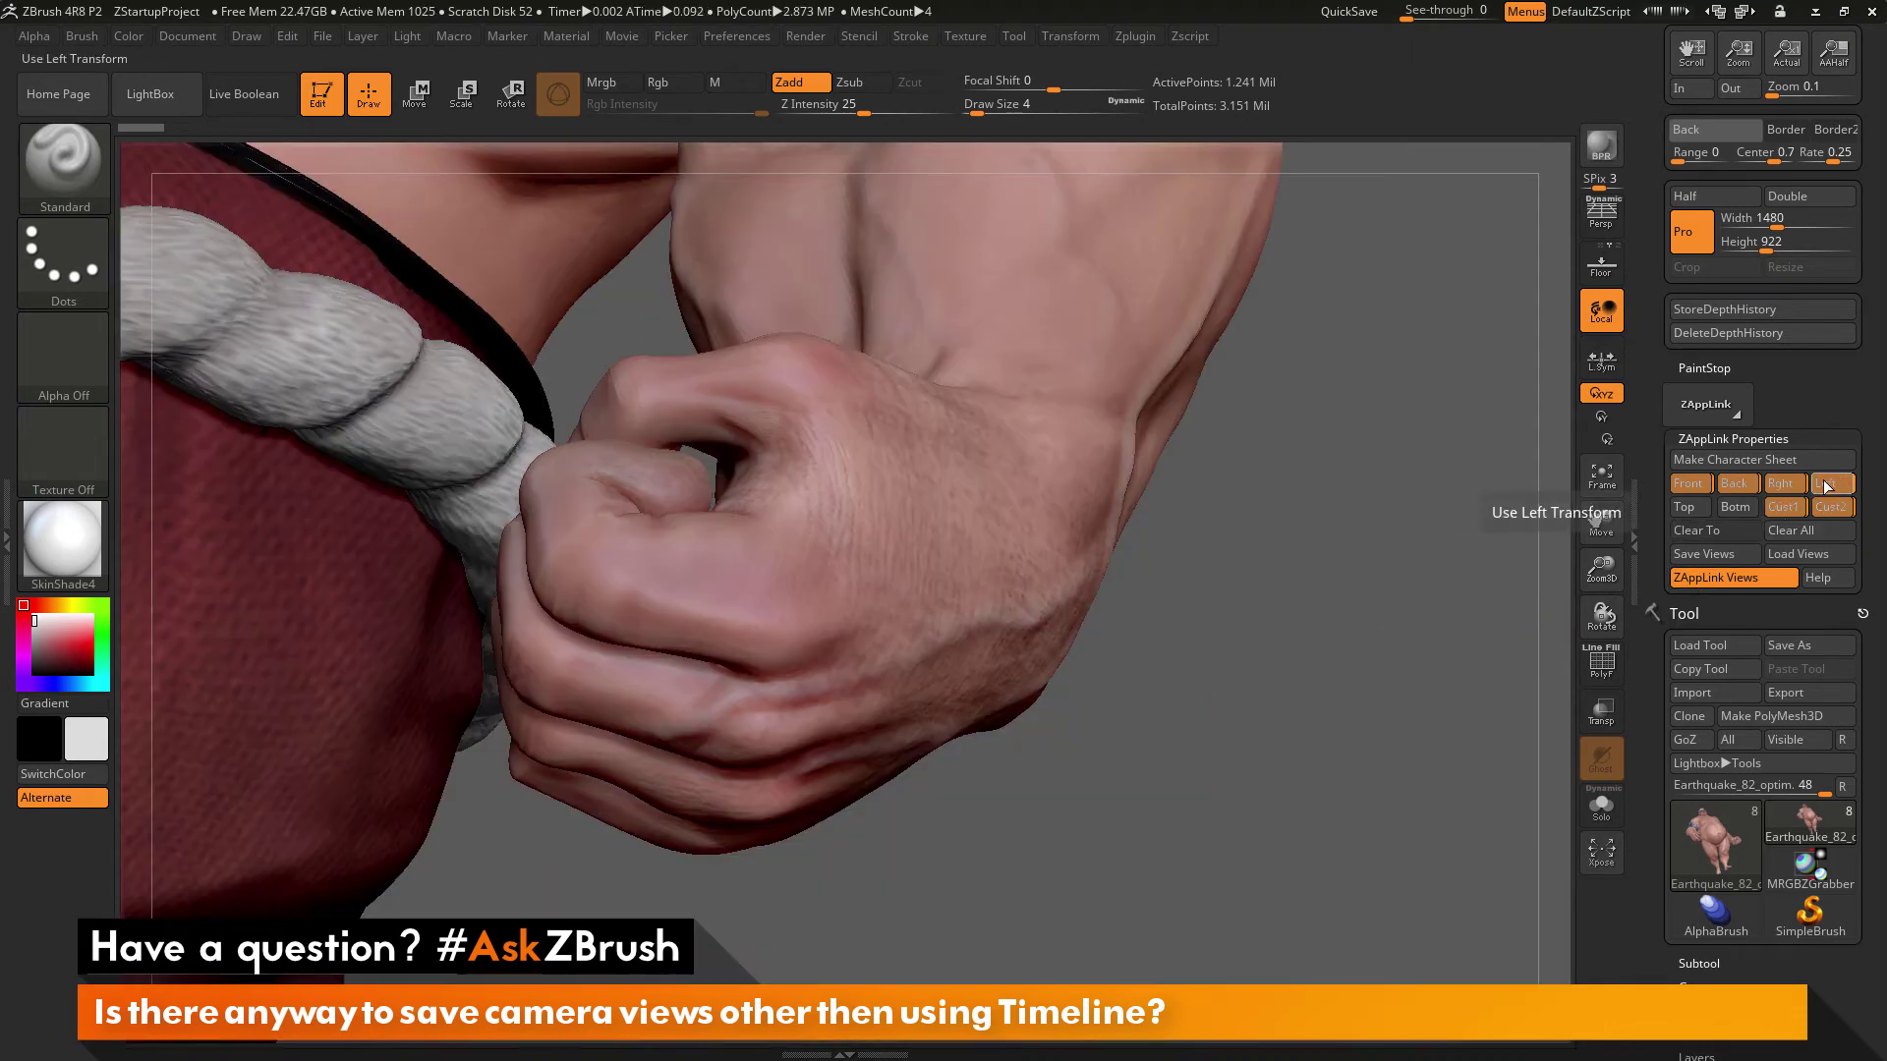
click(1687, 483)
click(1747, 485)
click(1779, 485)
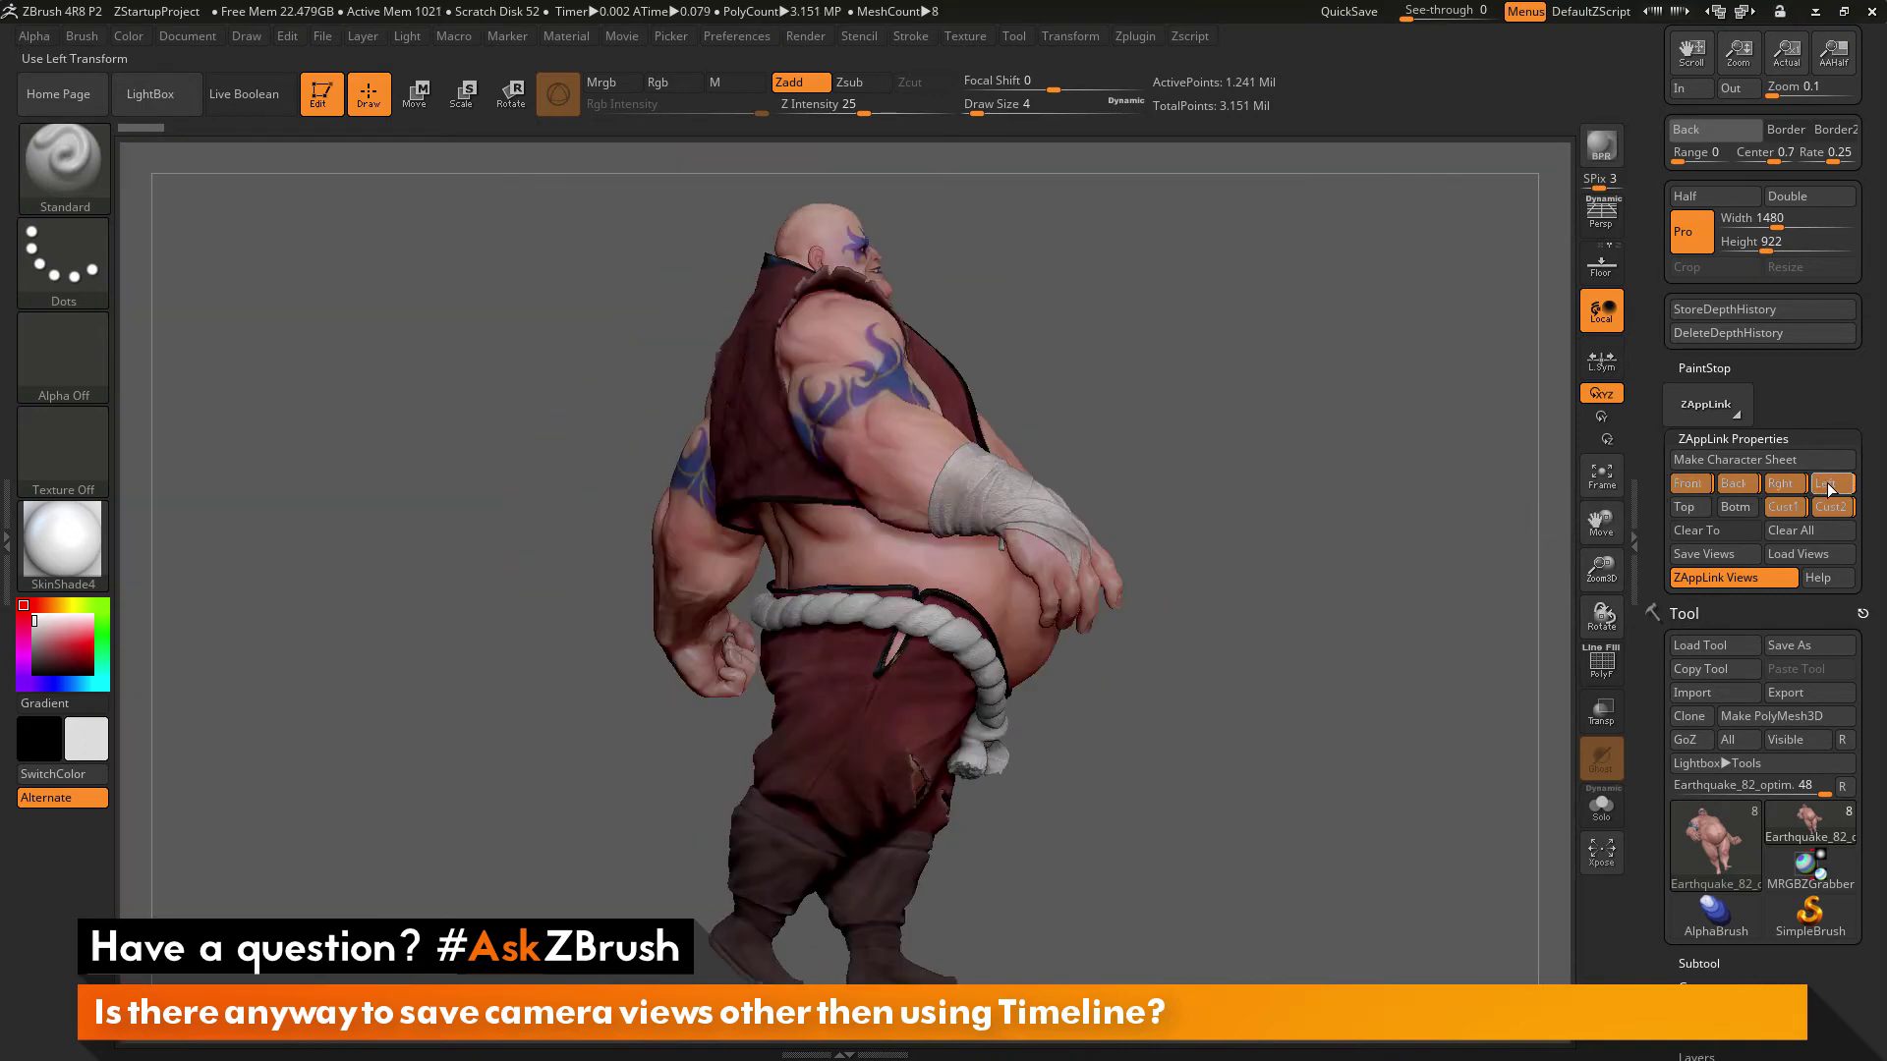
click(1828, 482)
Step: Compare the stored Cust1 and Cust2 close-up views, ending on Cust1
drag(1820, 464, 1791, 608)
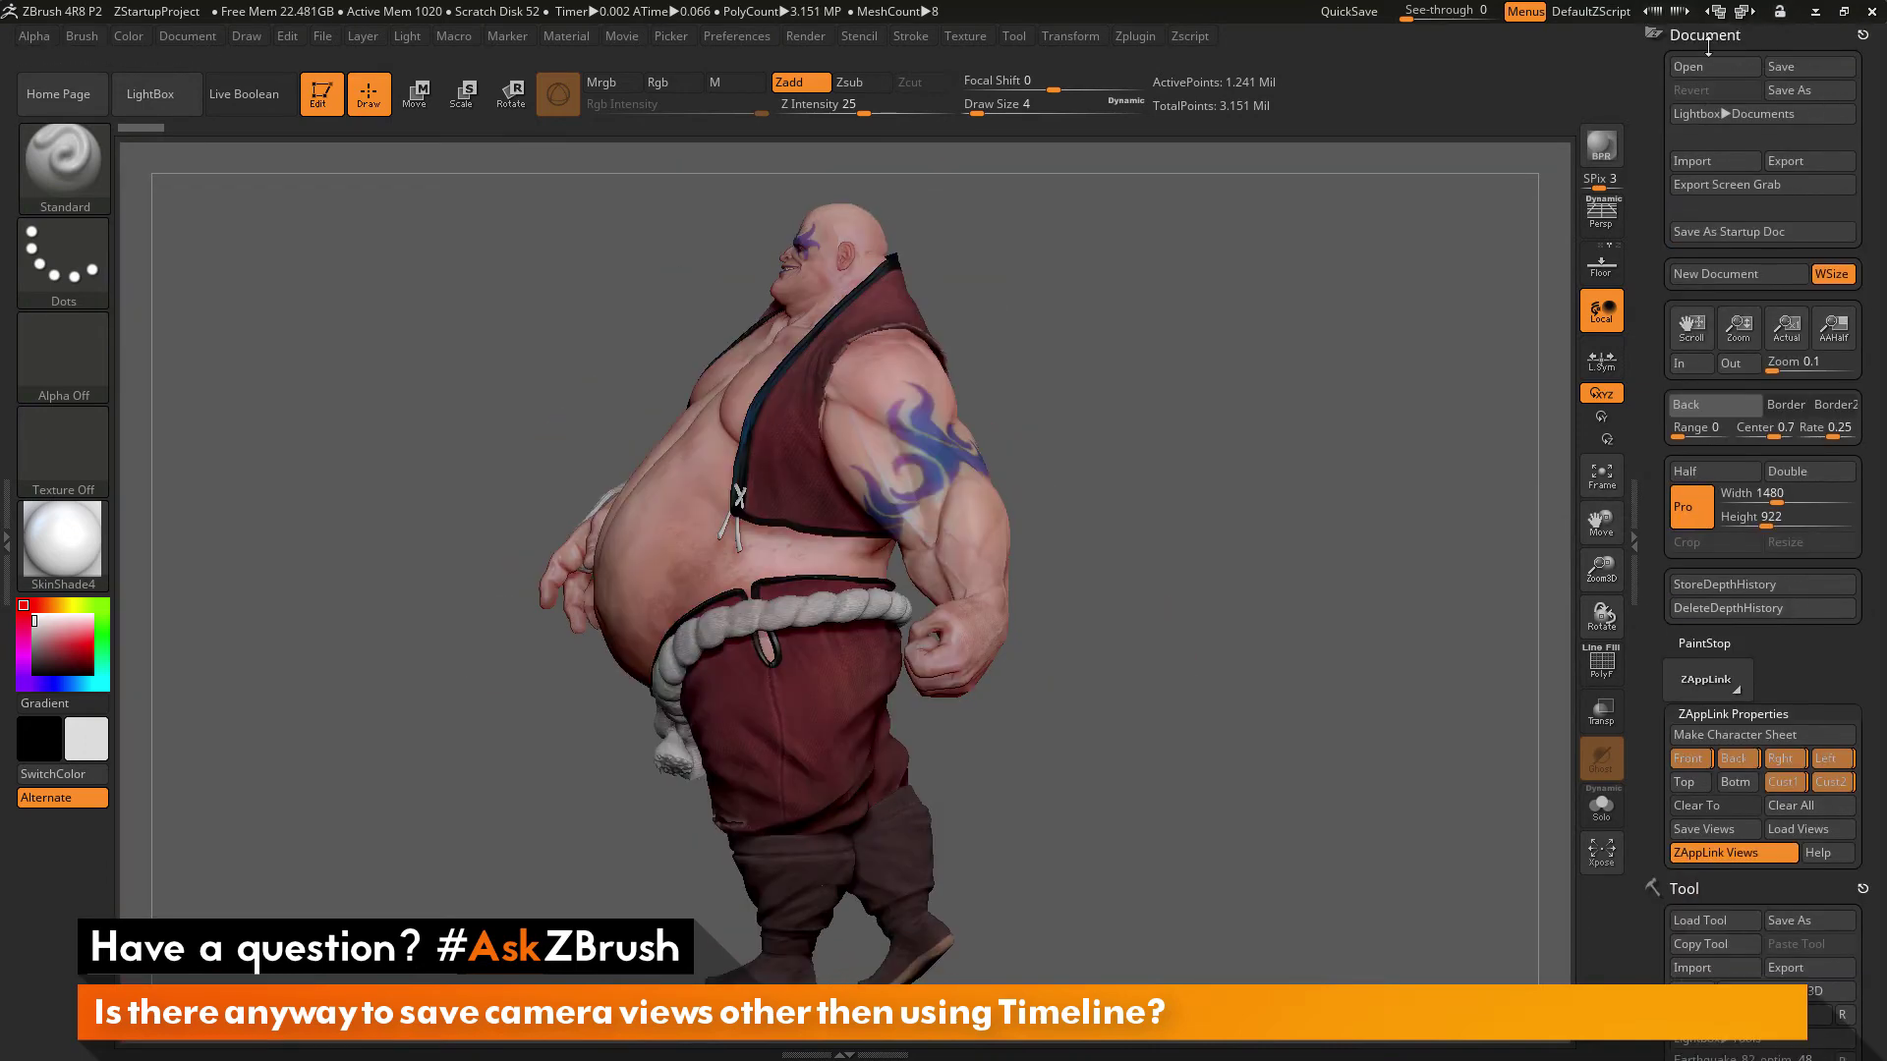
scroll(1688, 666, down, 3)
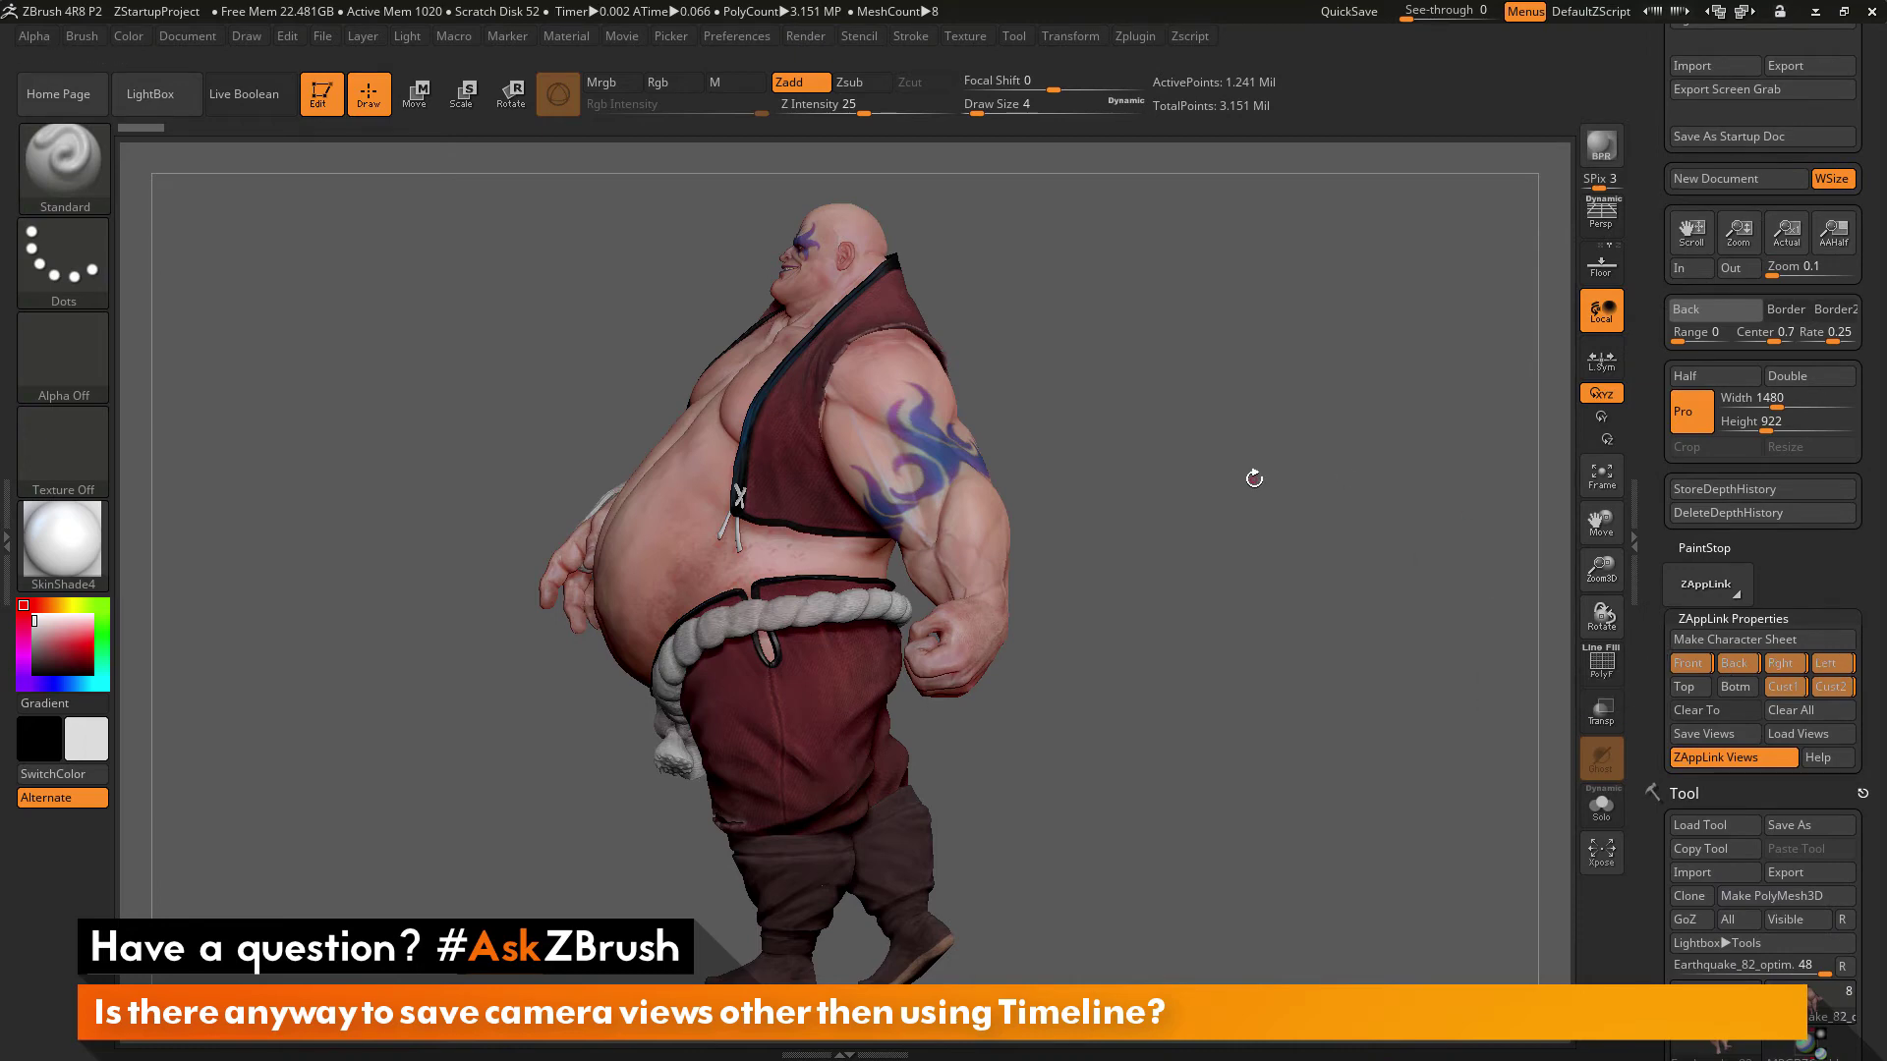
click(1782, 686)
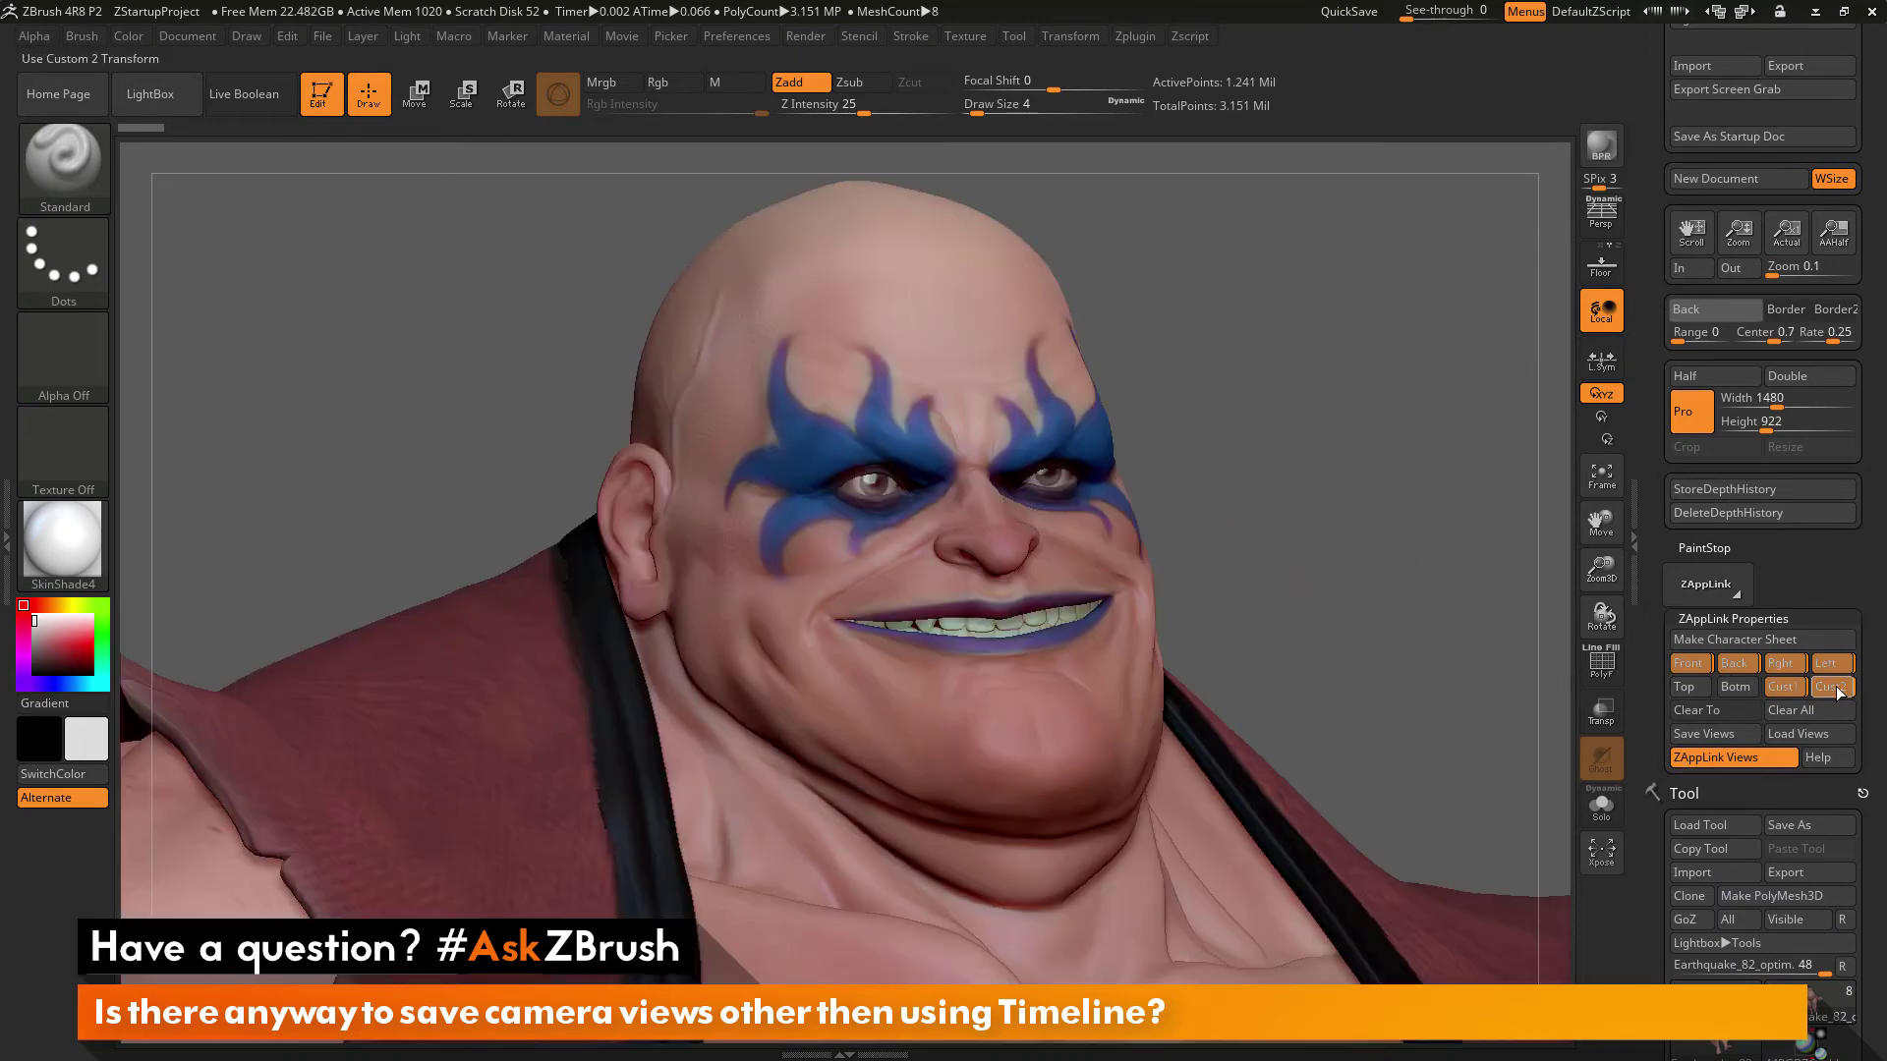
click(1825, 686)
click(1796, 688)
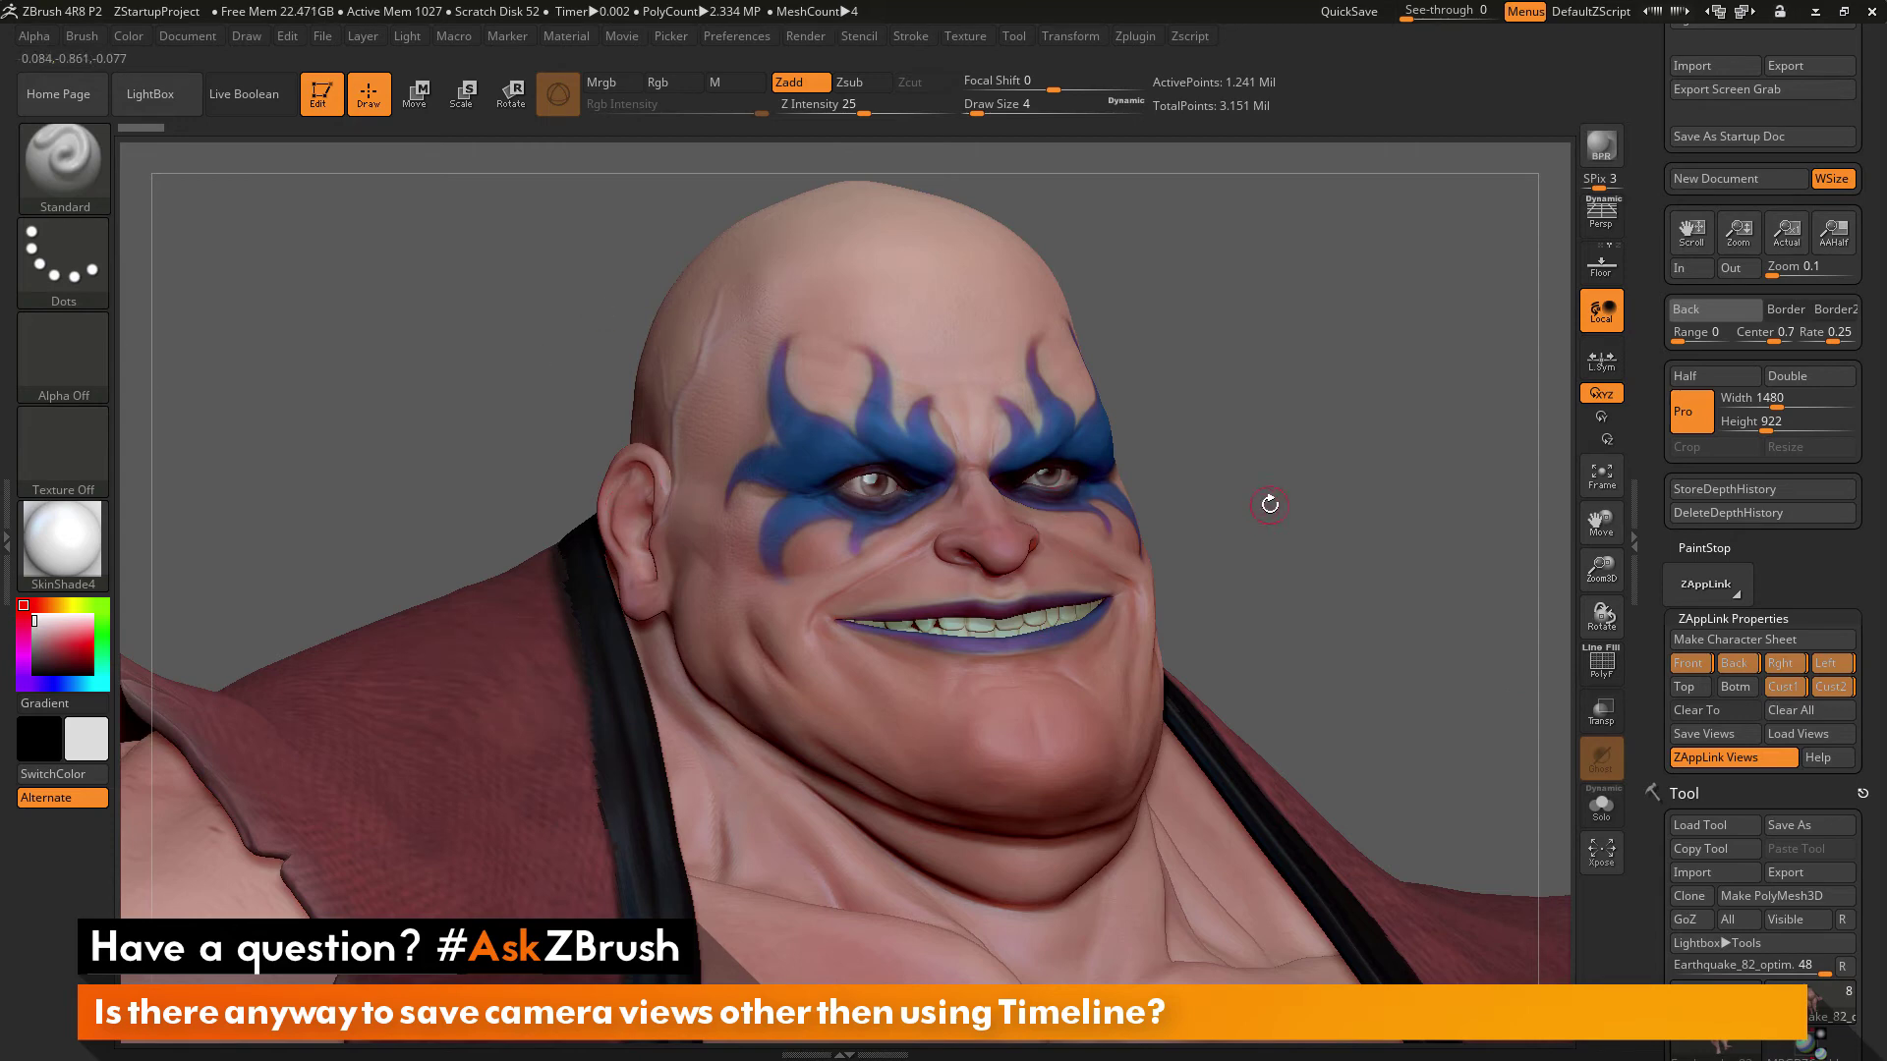
Step: Clear the Cust1 view and store a side close-up of the character's ear and collar in it
click(1695, 718)
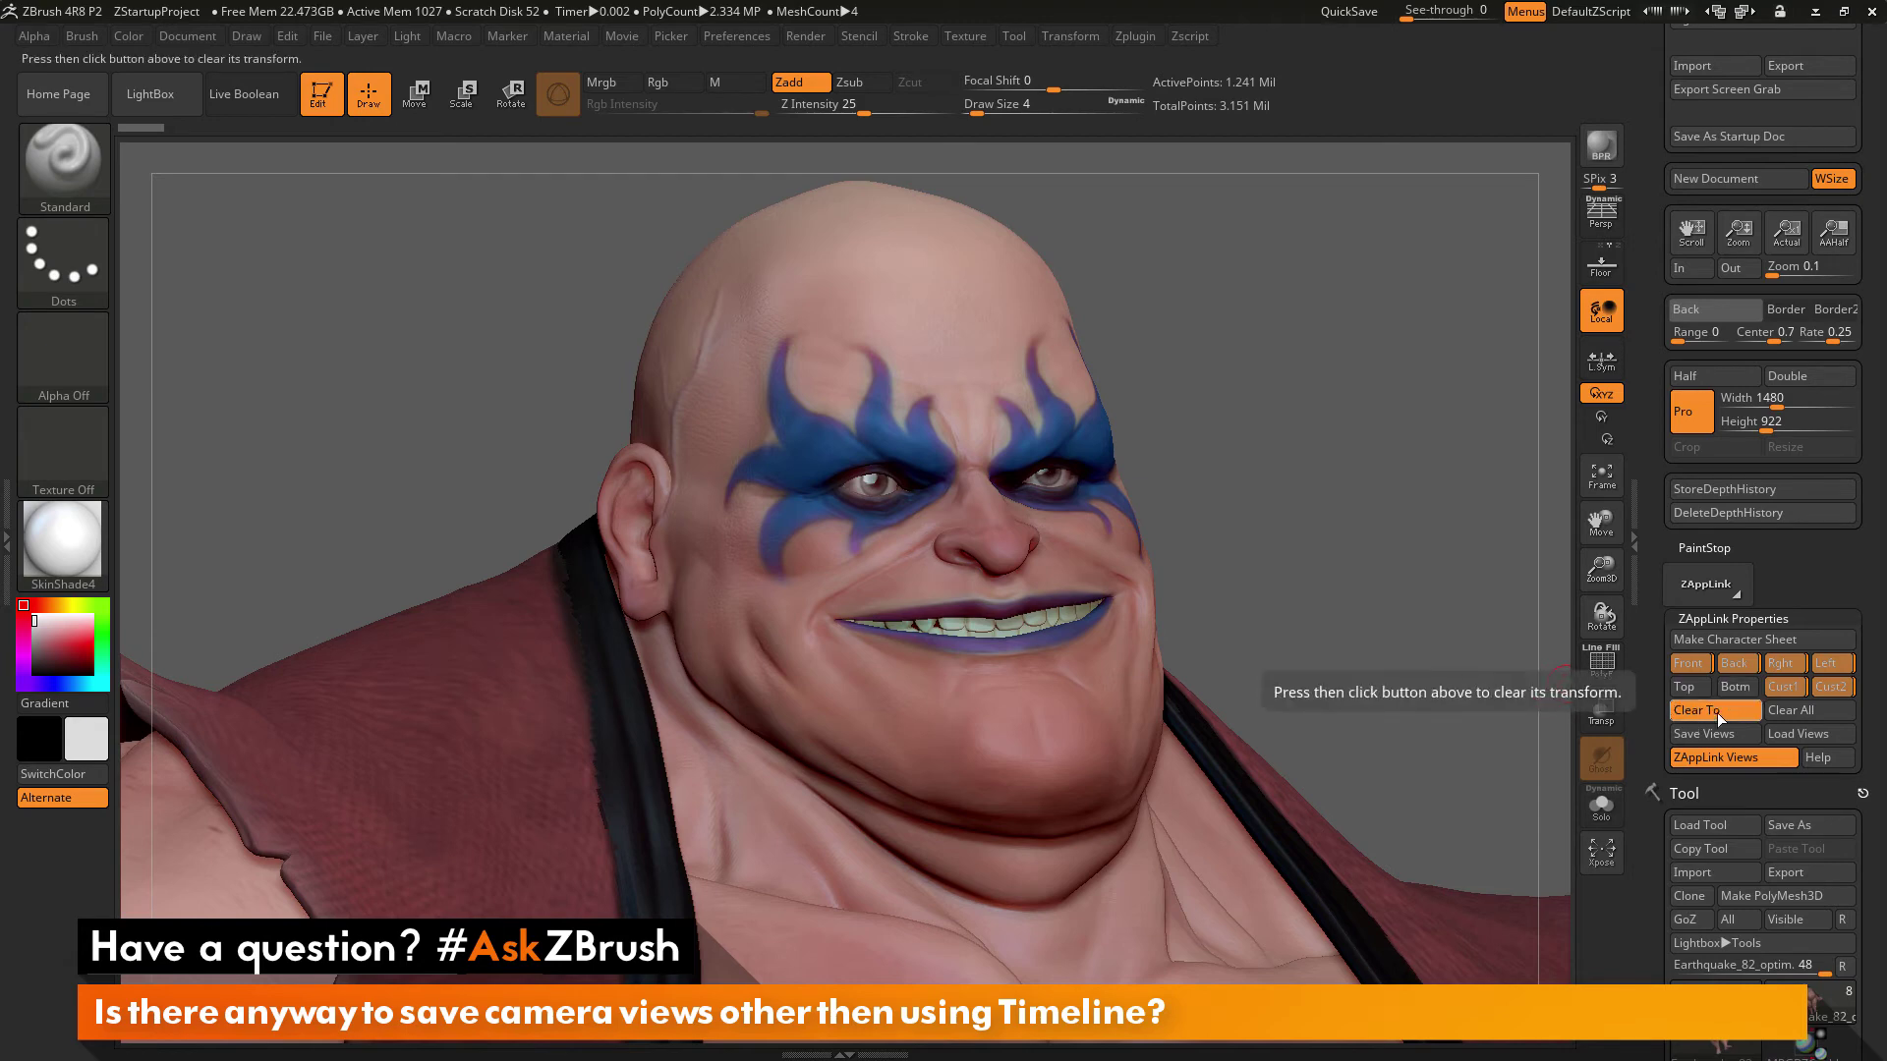
click(1785, 687)
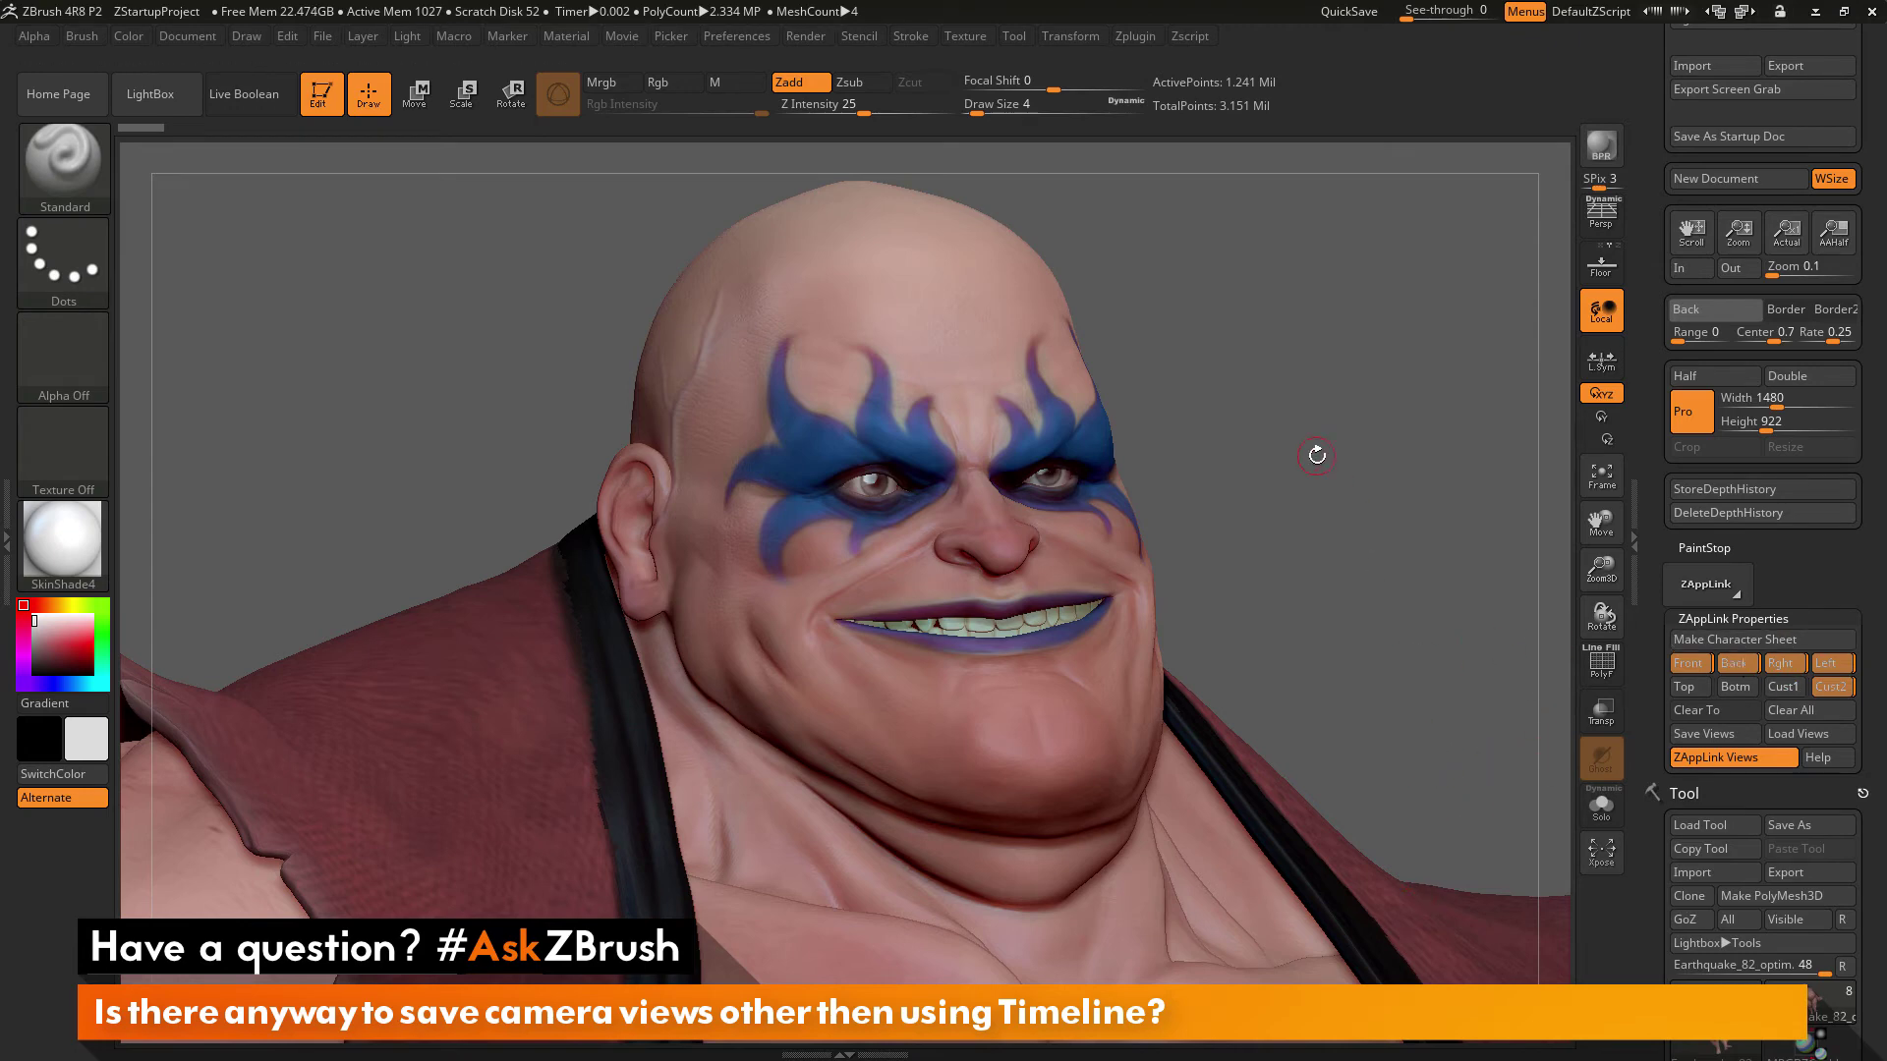
drag(1332, 469, 991, 381)
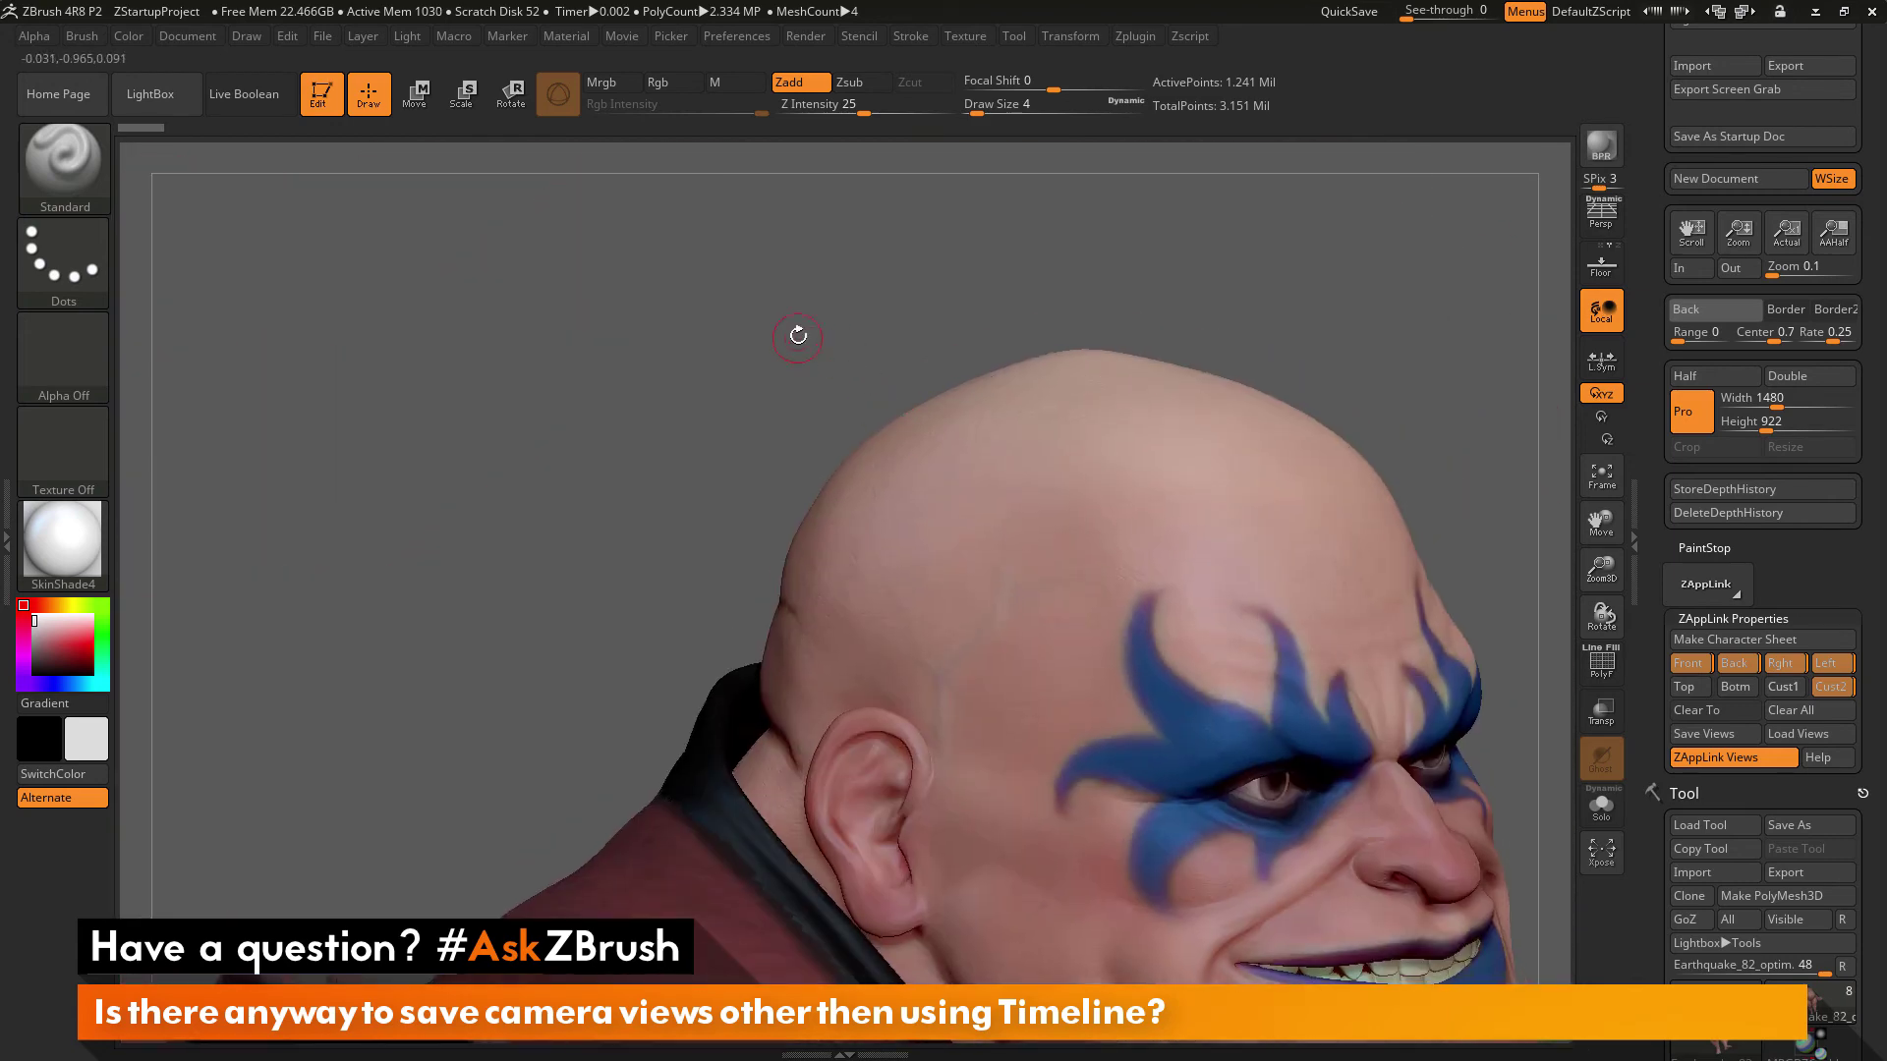
drag(796, 333, 885, 339)
alt+drag(752, 368, 421, 368)
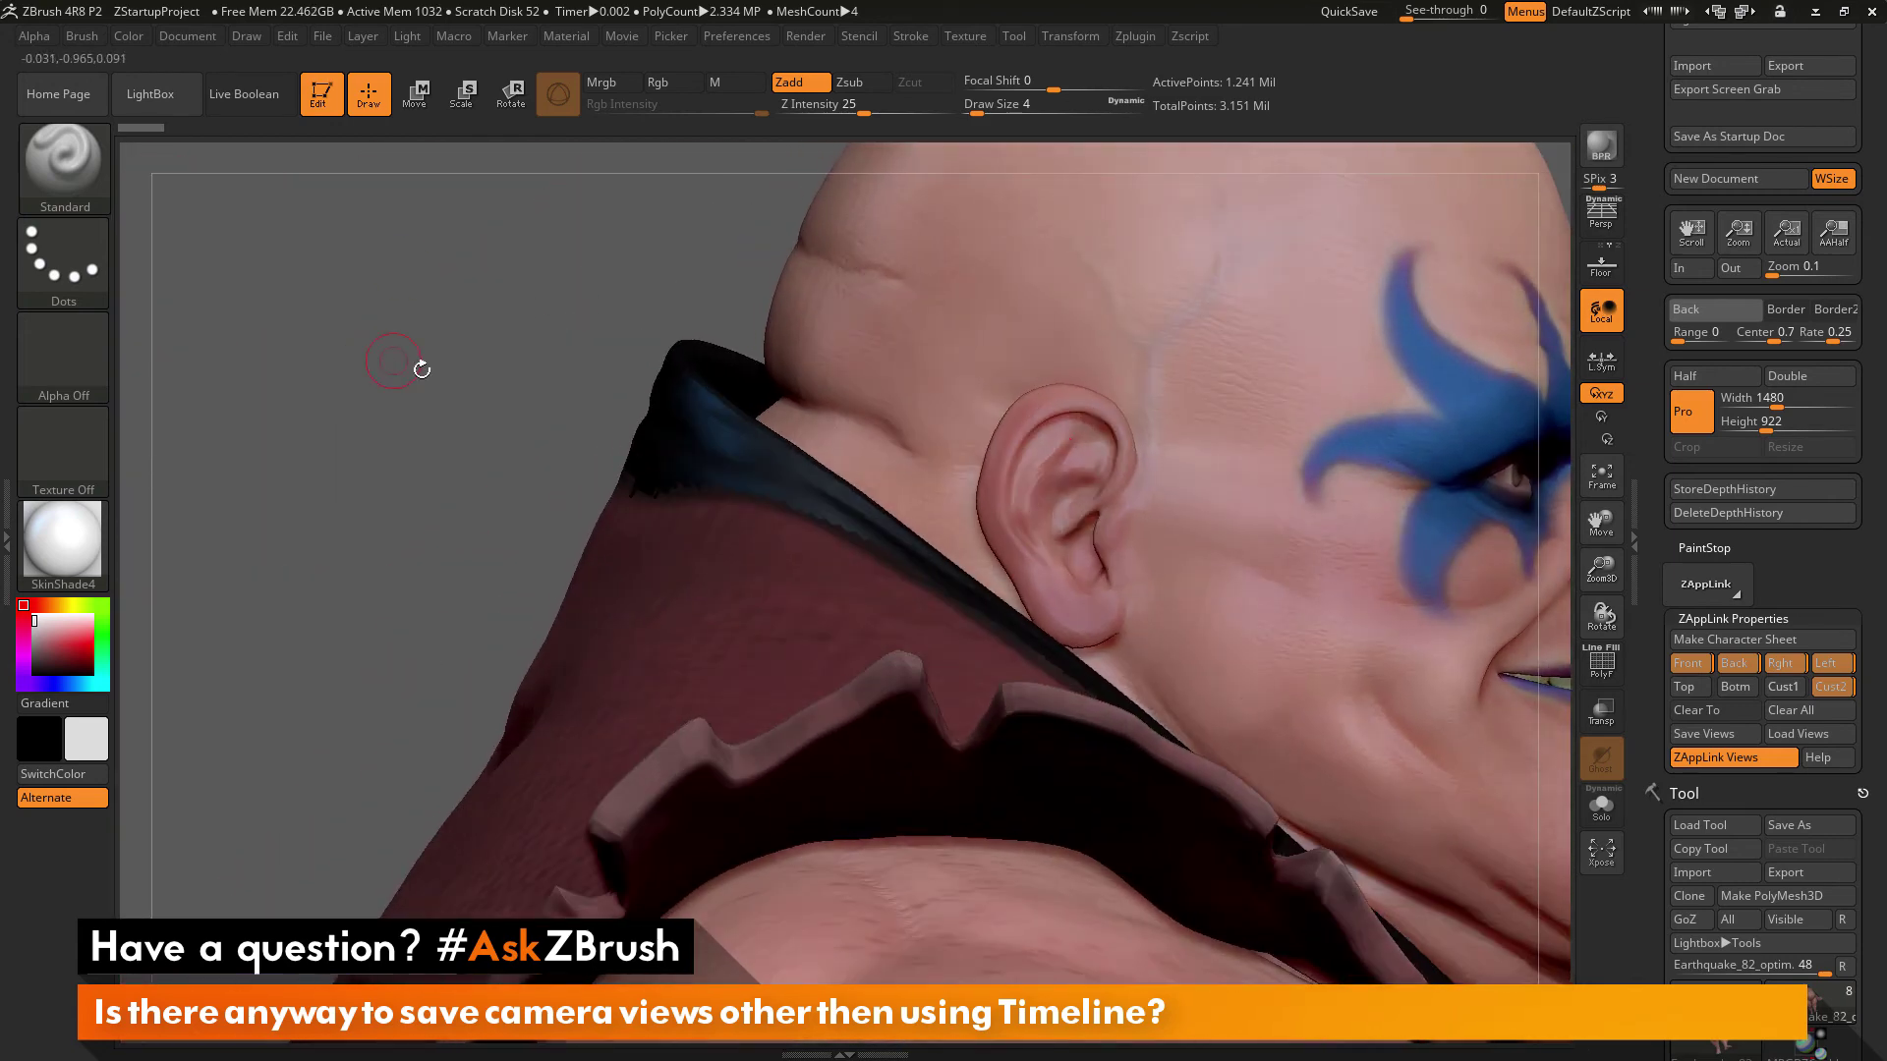
click(1783, 686)
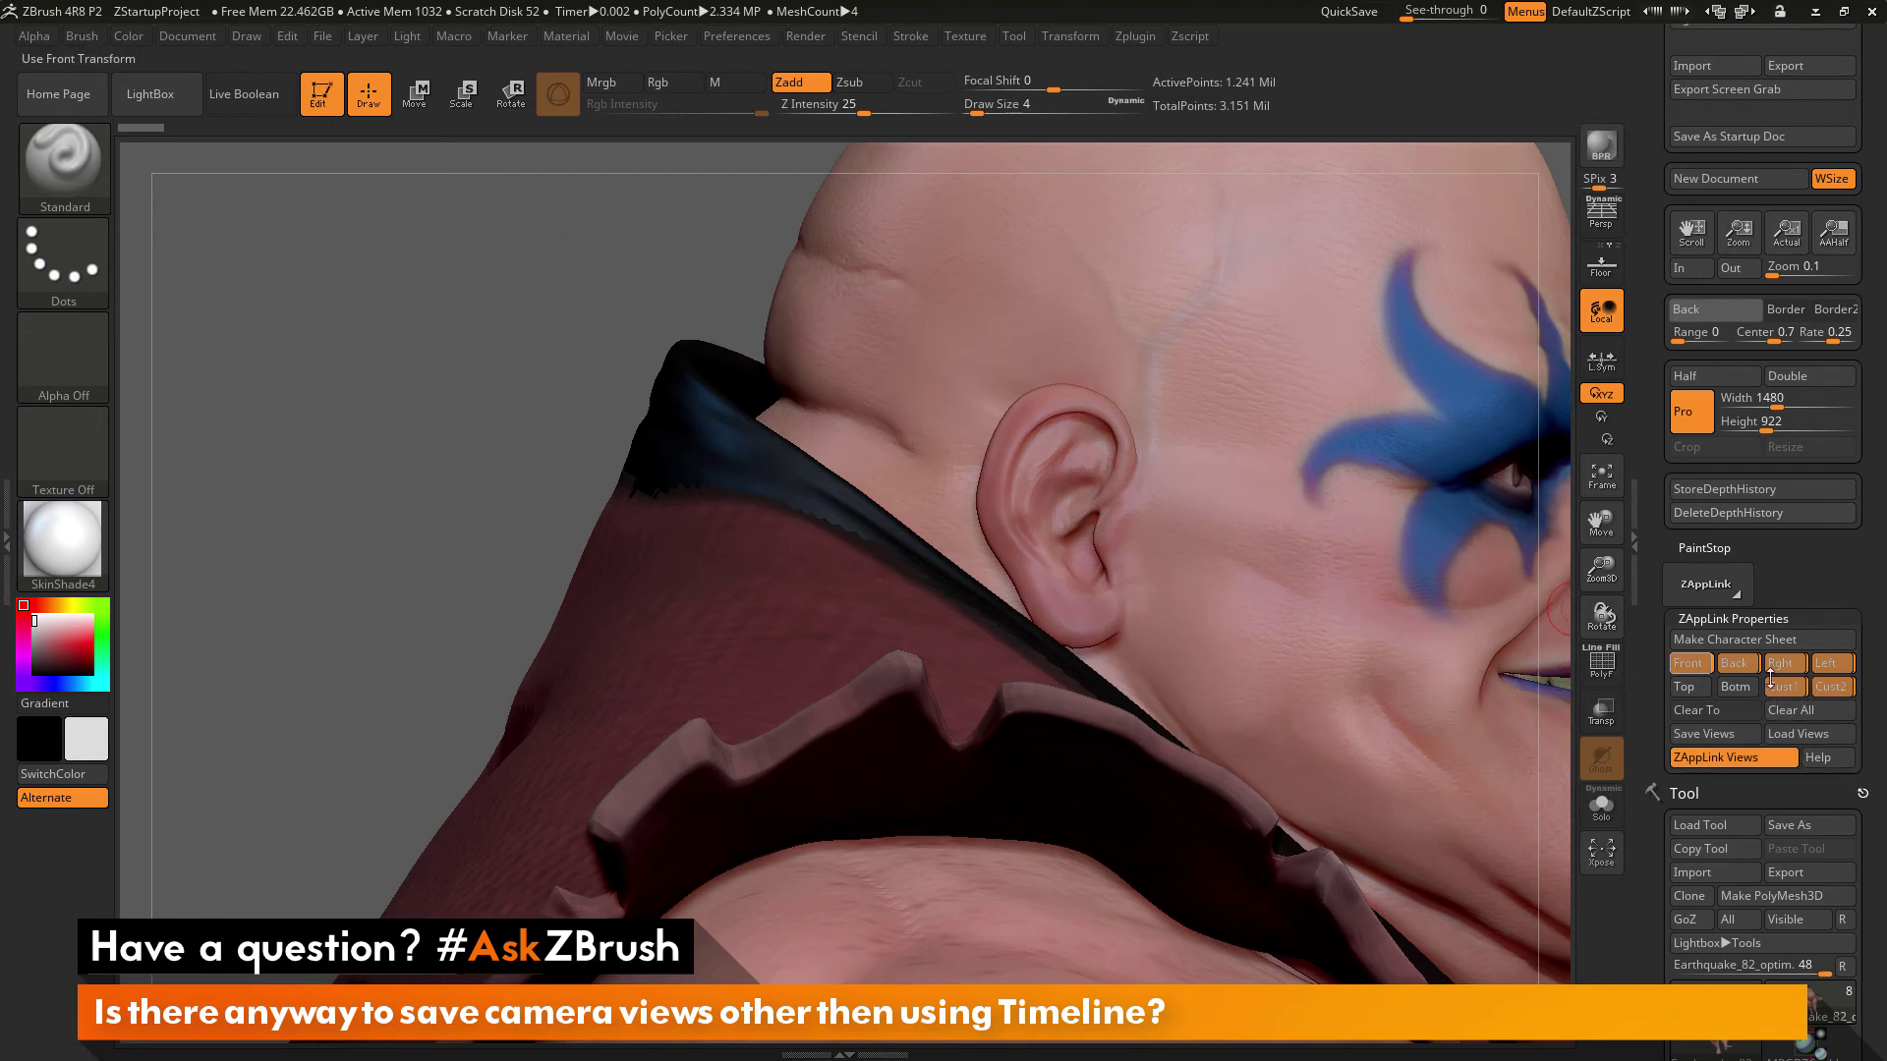
Step: Check the replaced Cust1 view against Cust2 and recall the Back, Right and Left views
click(1830, 688)
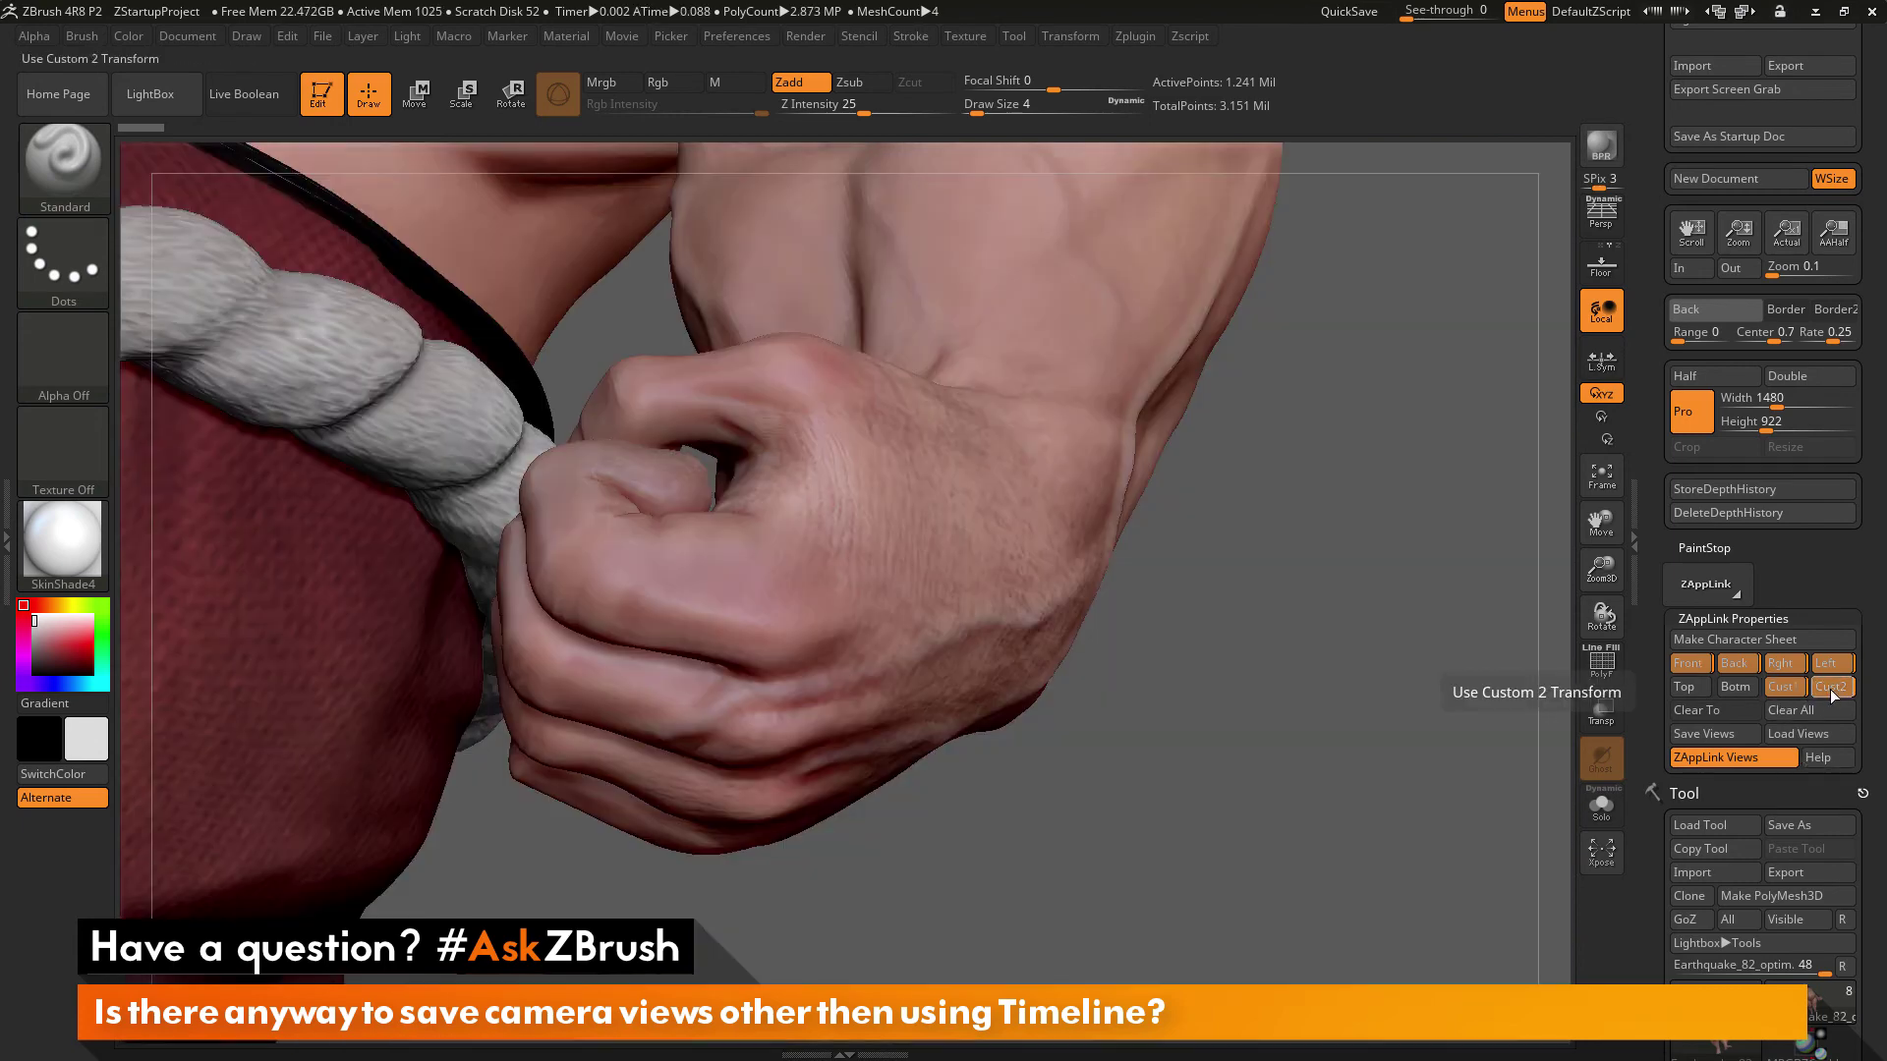
click(1785, 688)
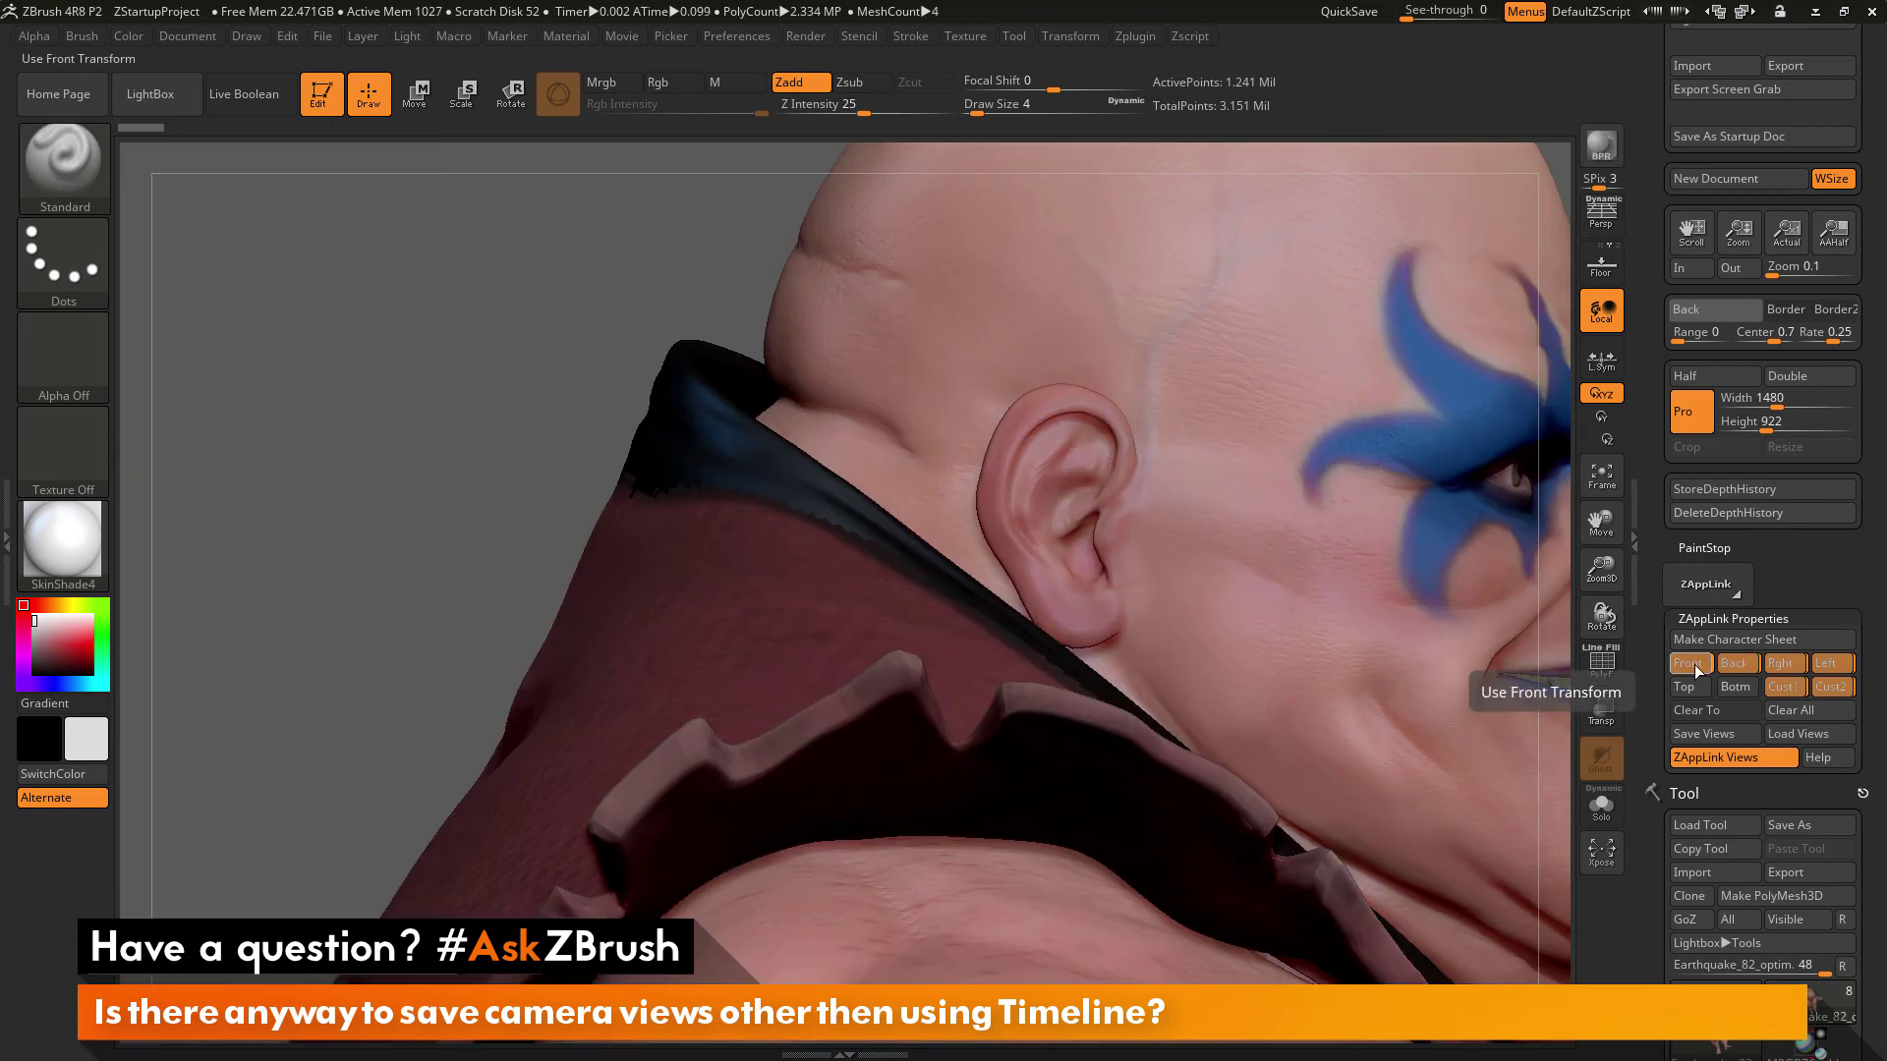
click(1732, 665)
click(1781, 663)
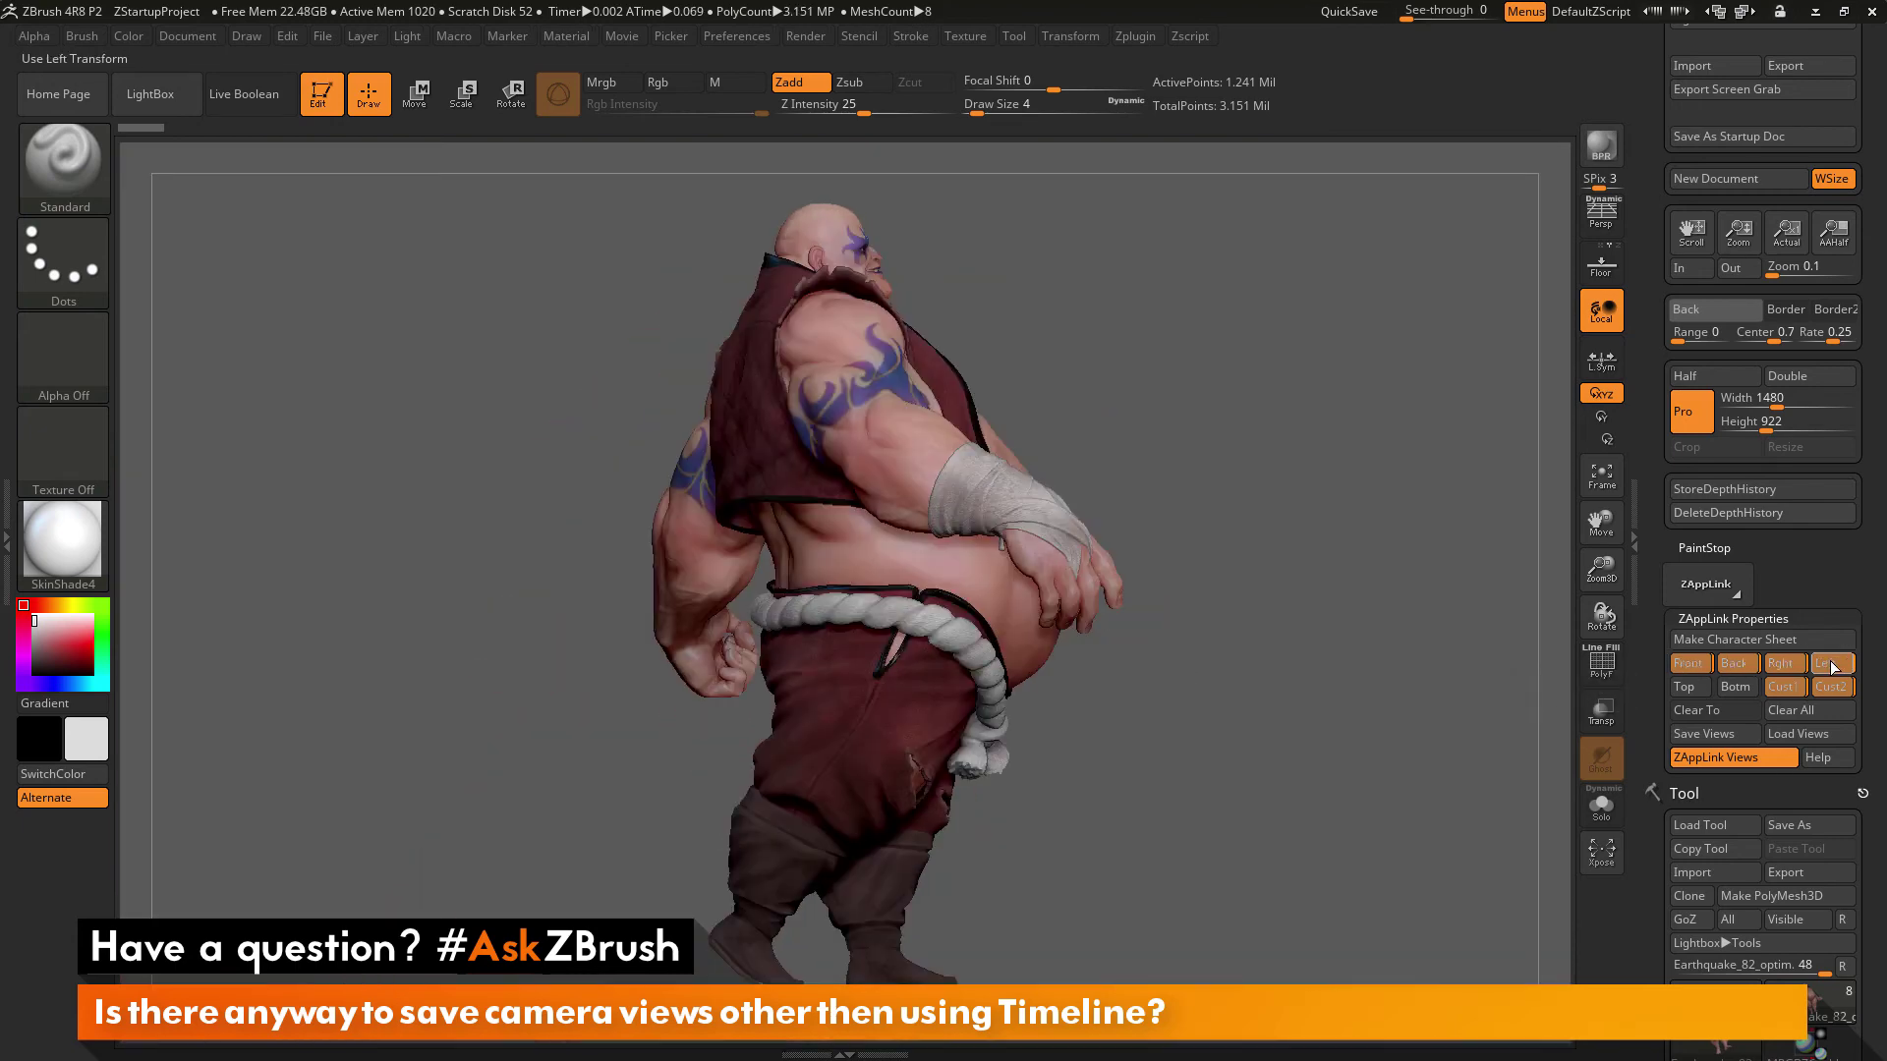
click(1826, 663)
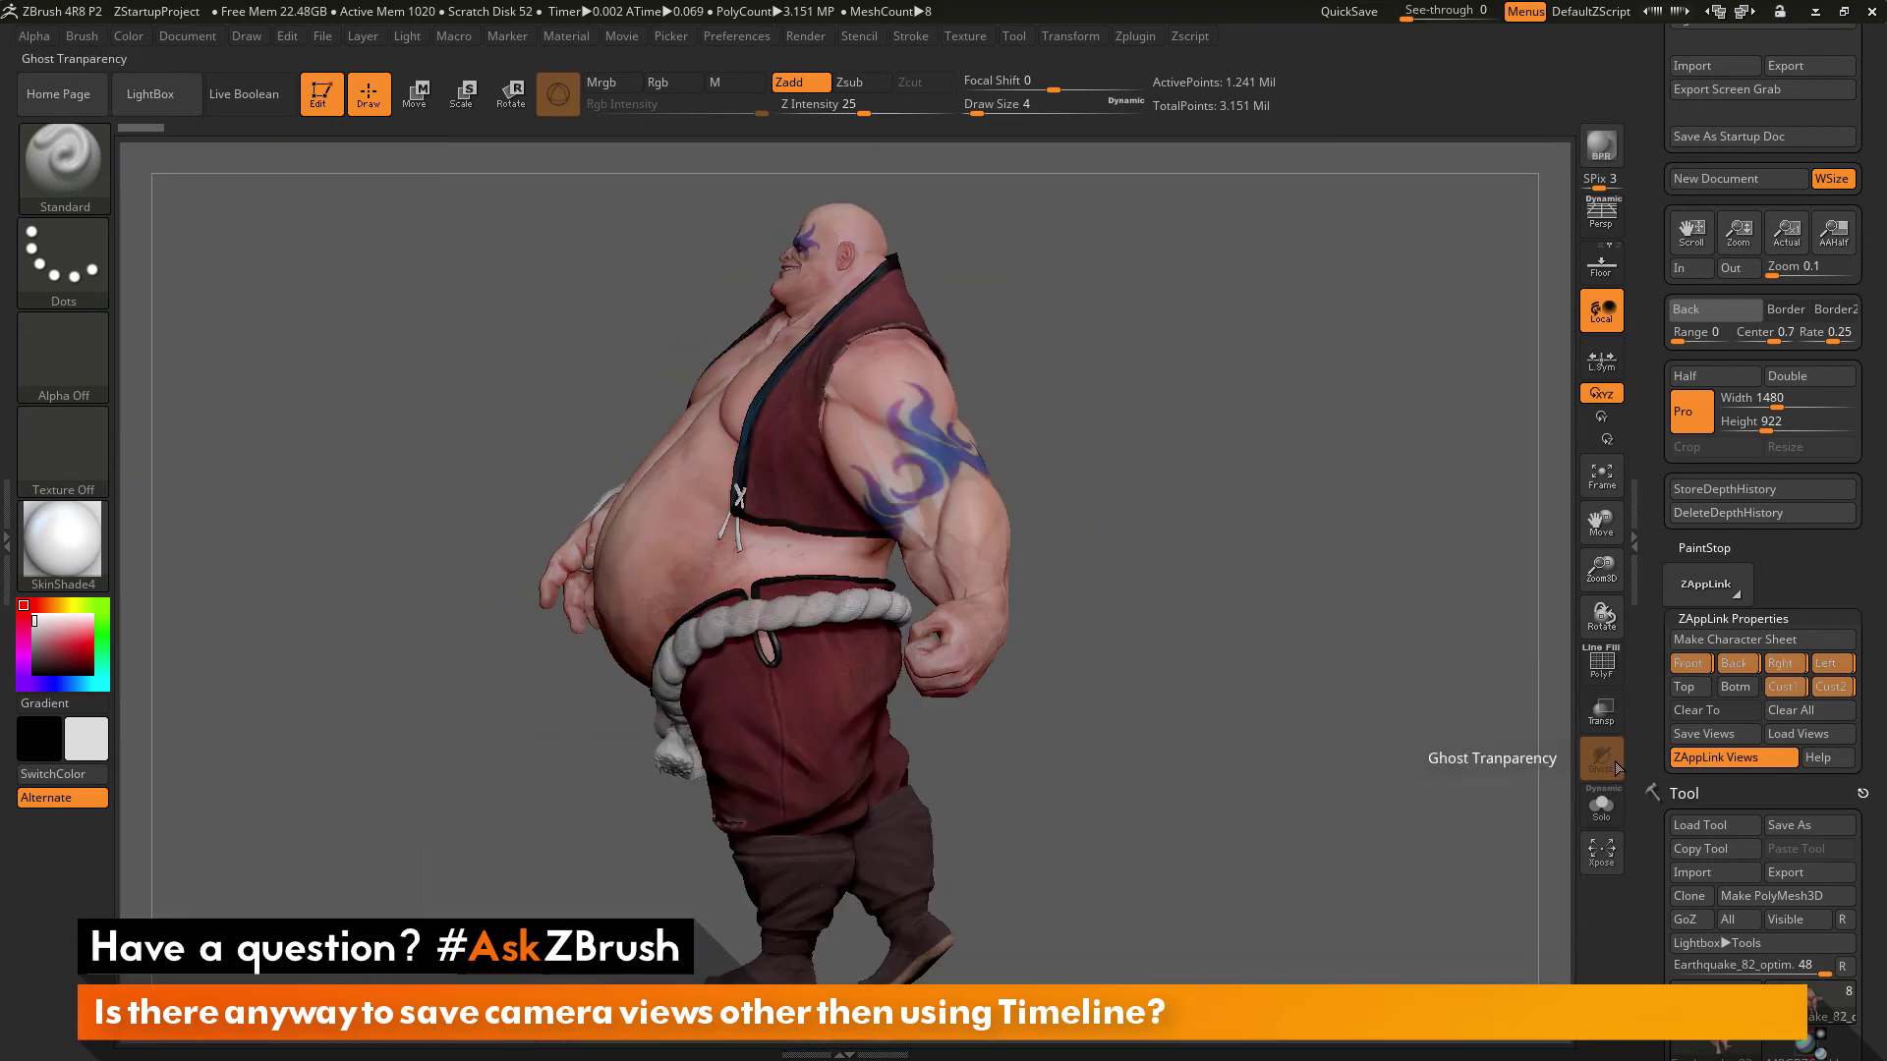
Step: Clear the stored Front and Back views individually, and clear all remaining stored views
click(1727, 709)
click(1708, 666)
click(1735, 711)
click(1733, 663)
click(1734, 707)
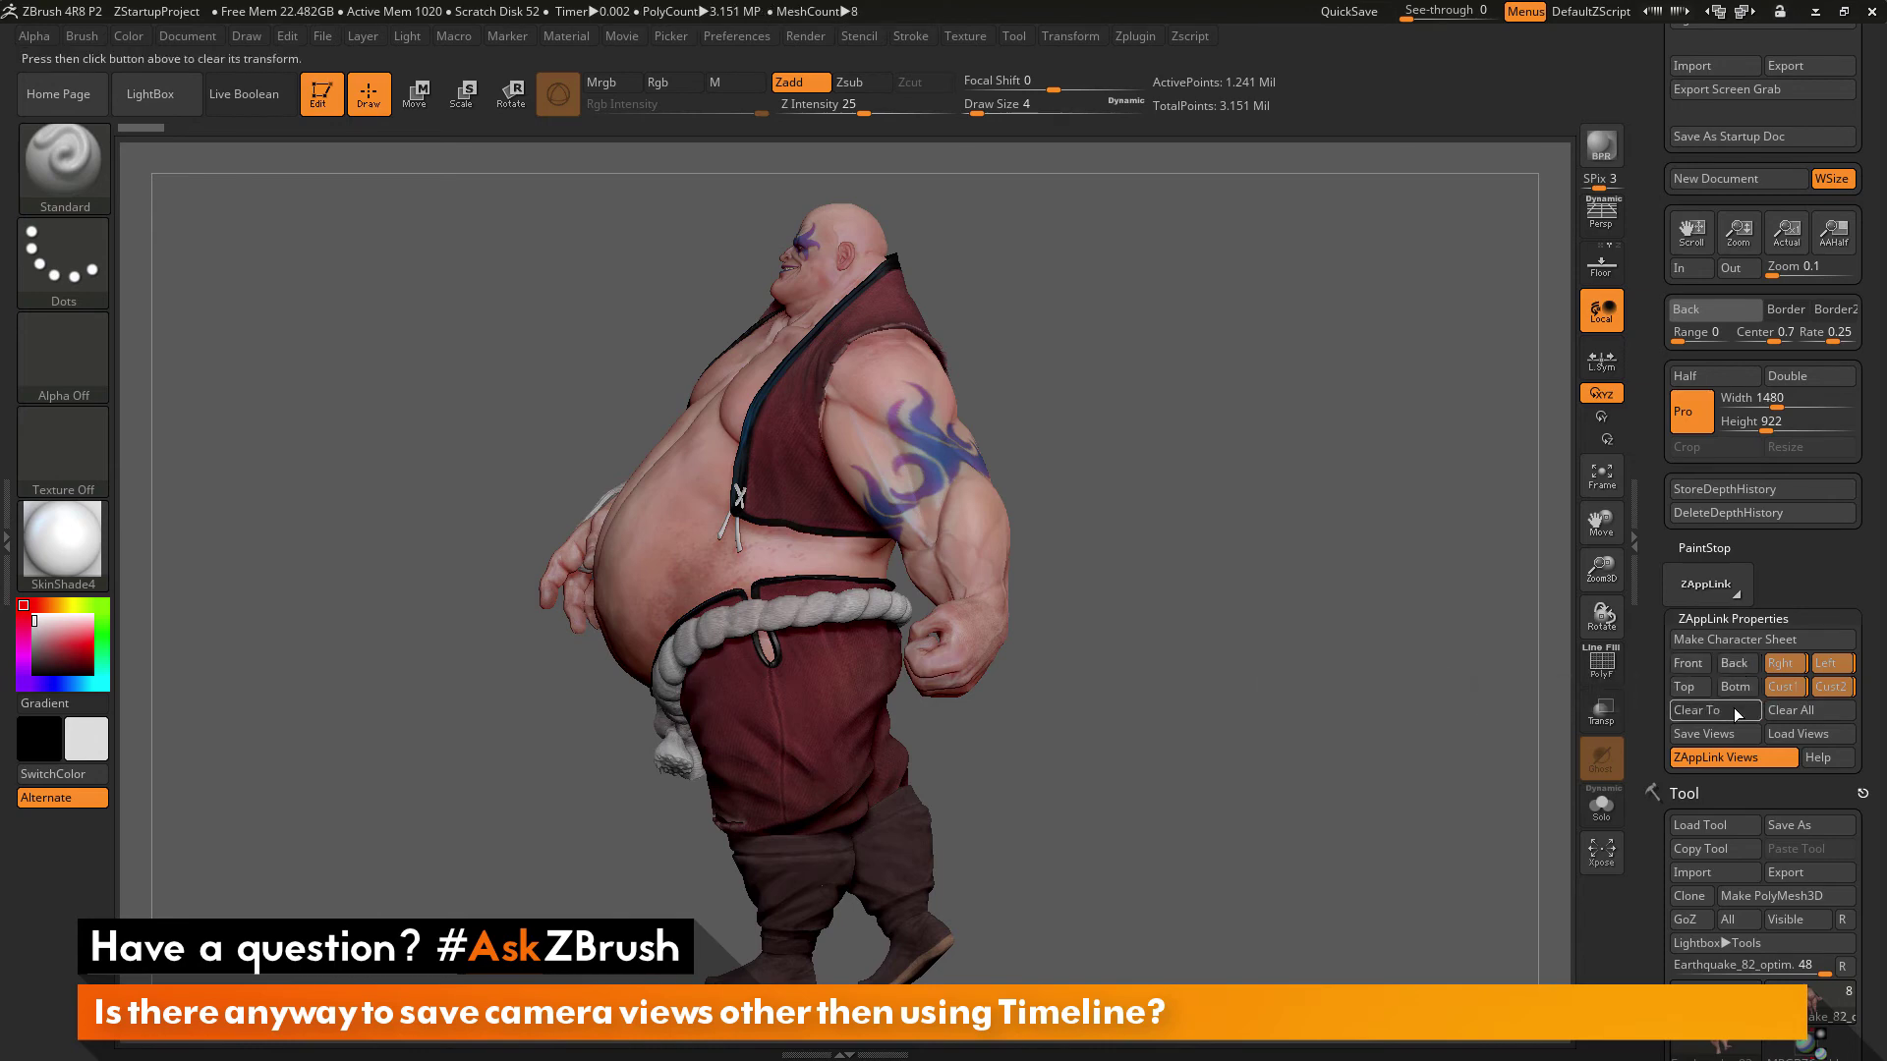
click(1808, 711)
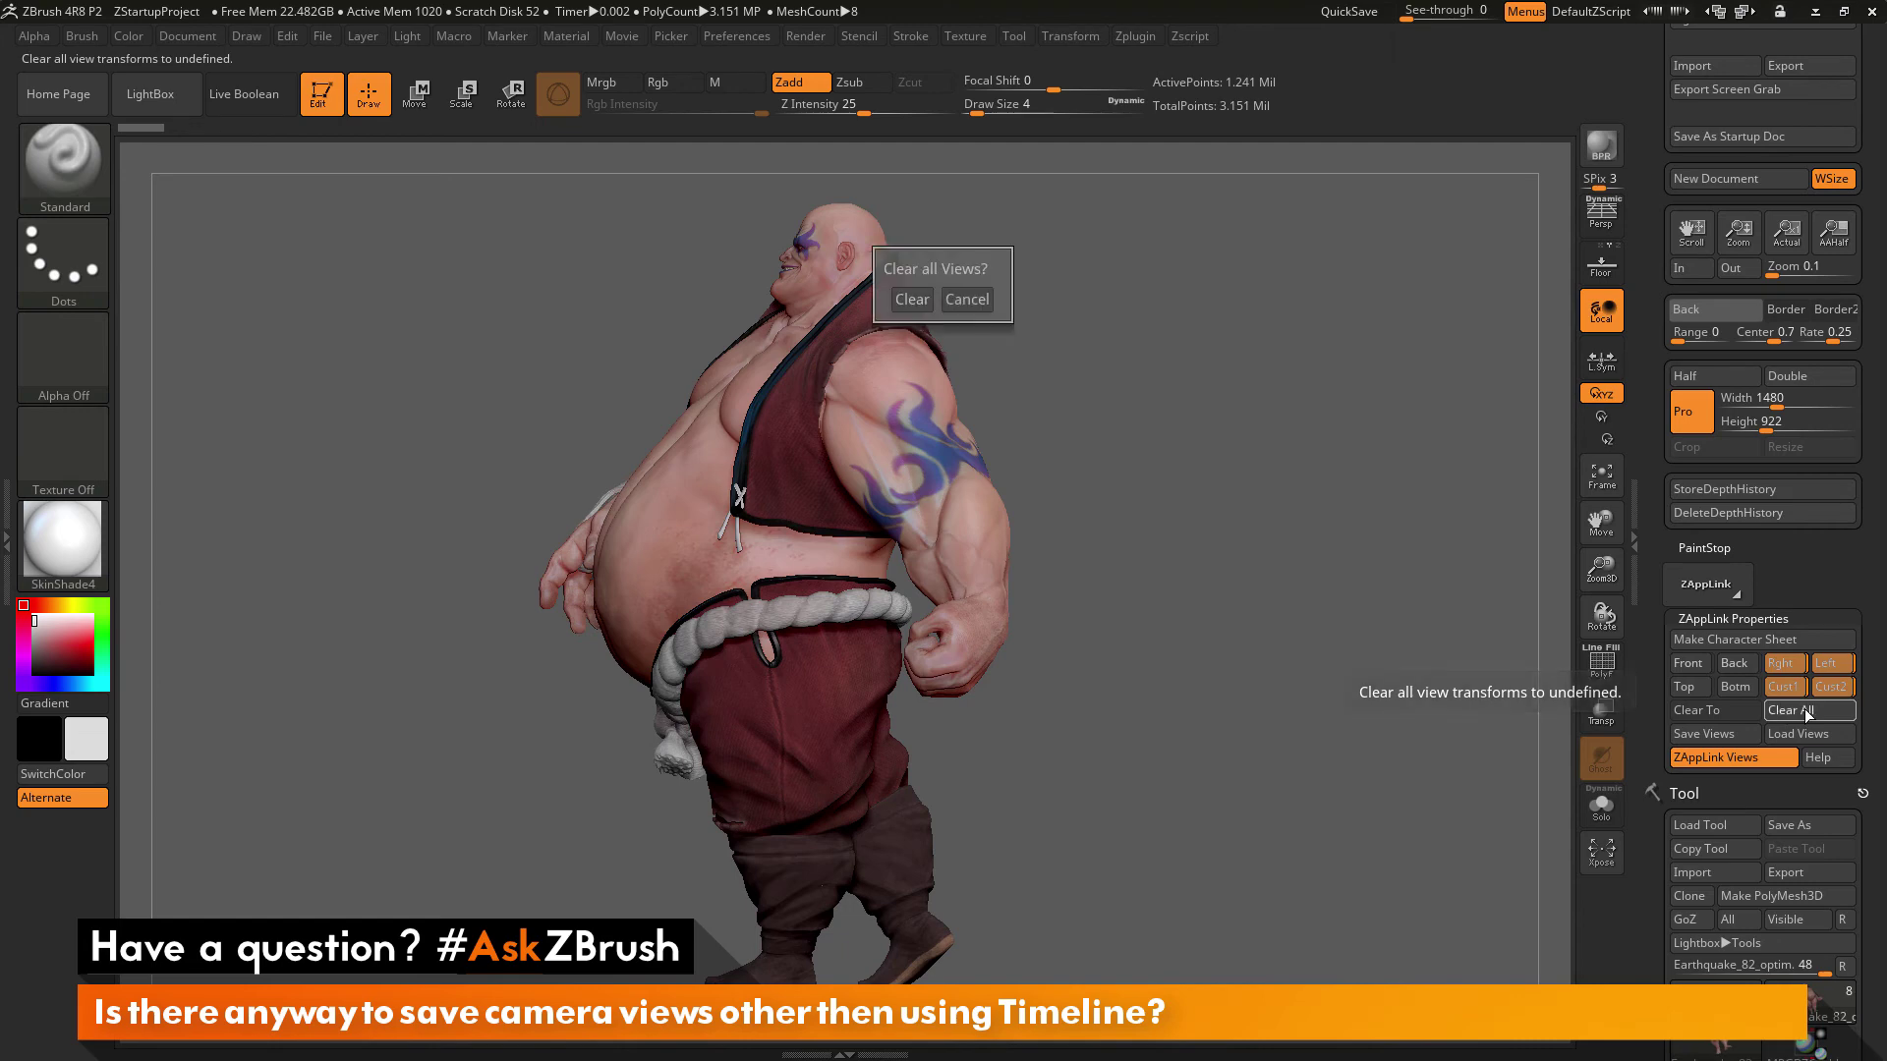
click(909, 300)
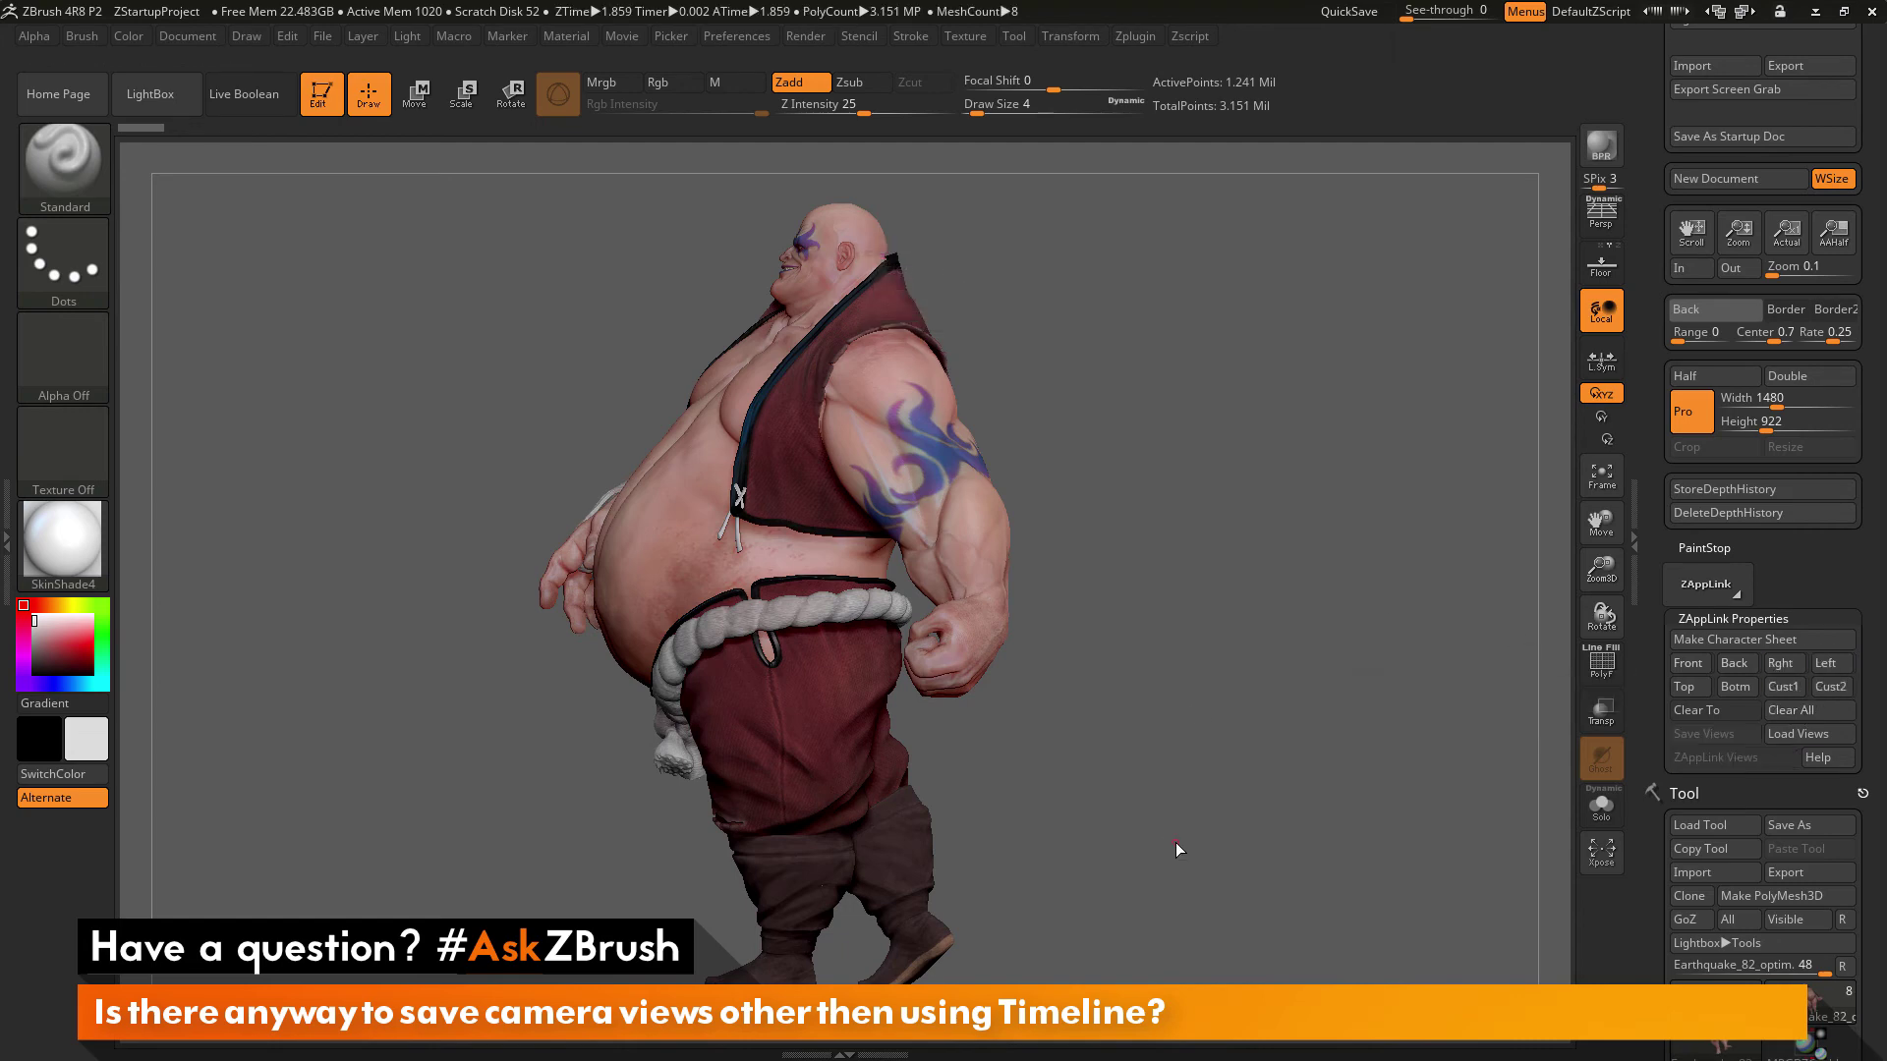